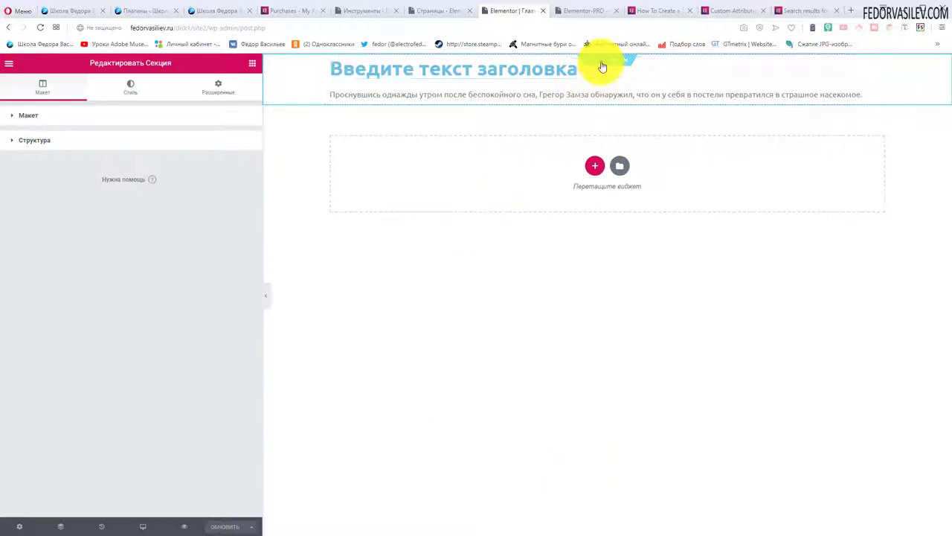
Open the heading section's layout settings and try the Растянуть секцию option.
left_click(601, 64)
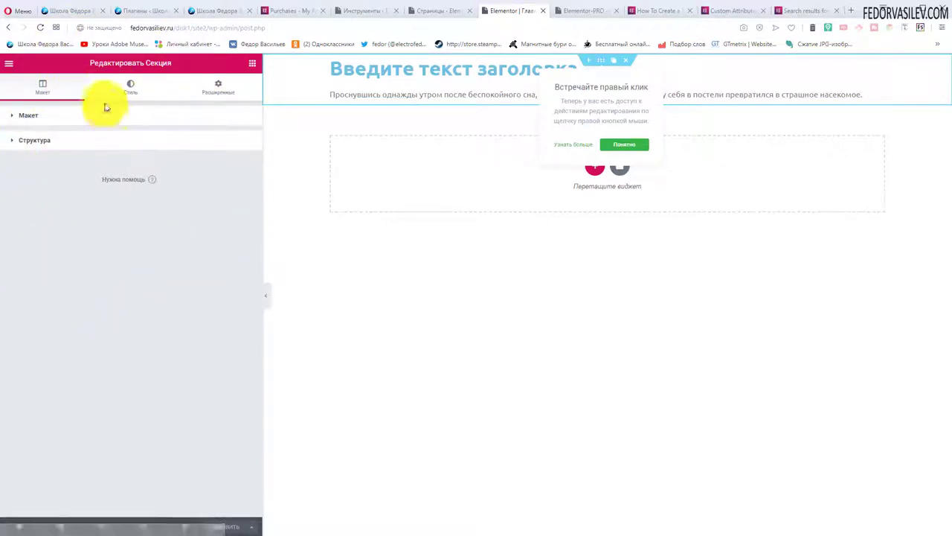
left_click(42, 92)
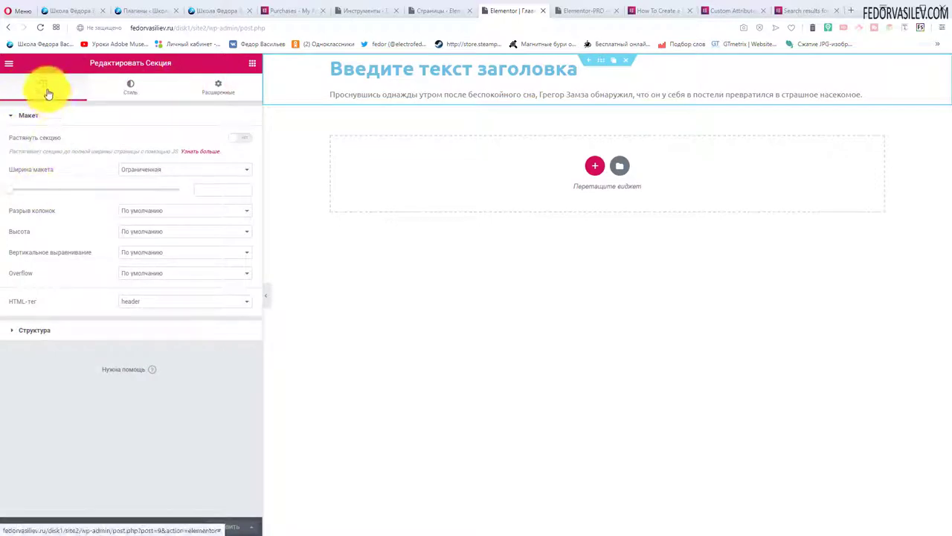
left_click(12, 116)
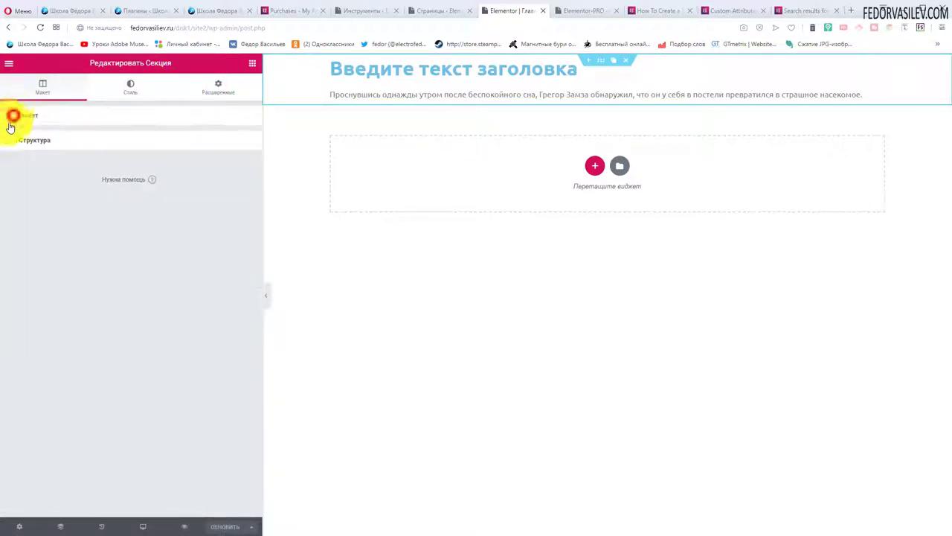
left_click(26, 115)
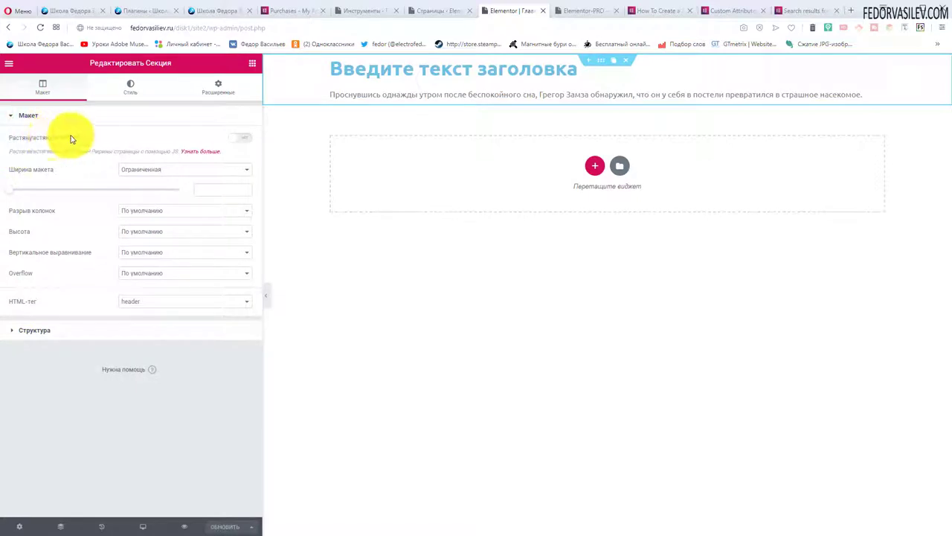
left_click(236, 141)
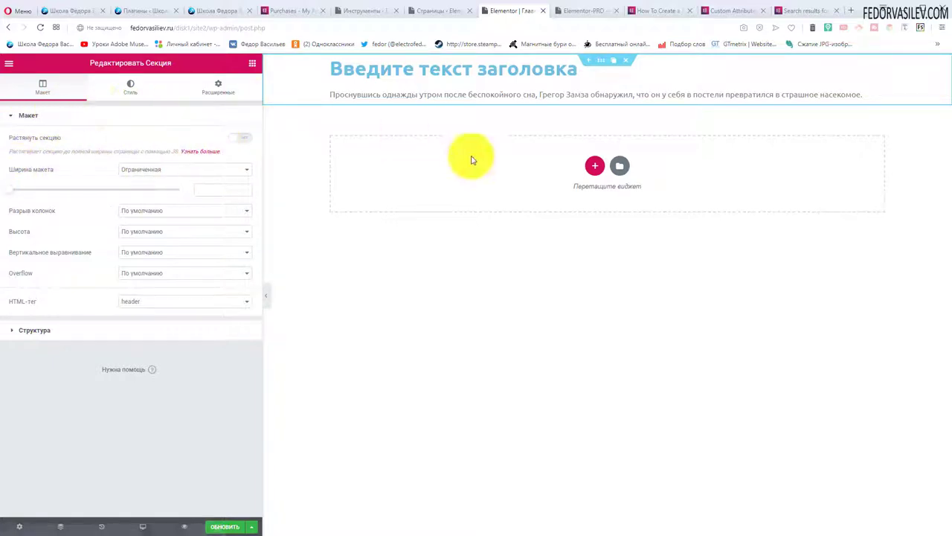
Insert a new section with three equal columns above the heading section.
left_click(591, 60)
left_click(595, 97)
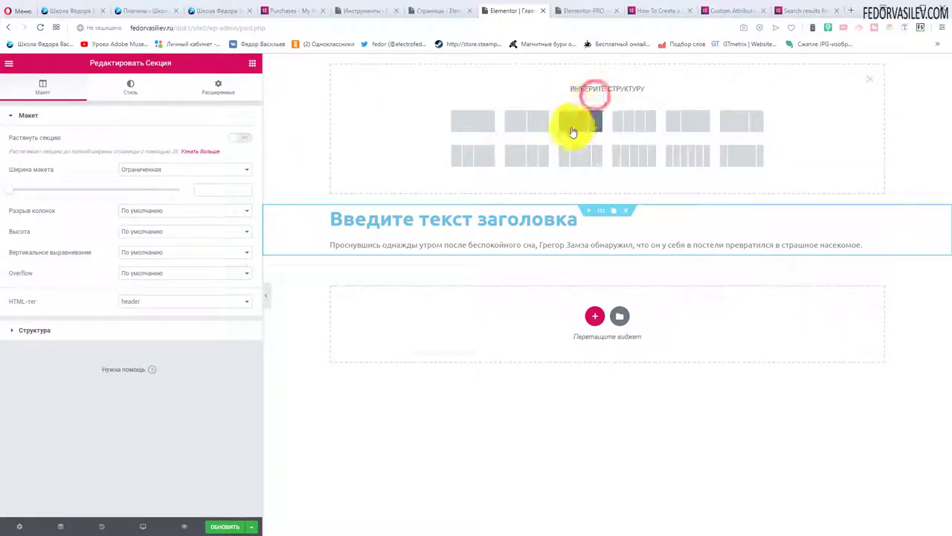
left_click(576, 122)
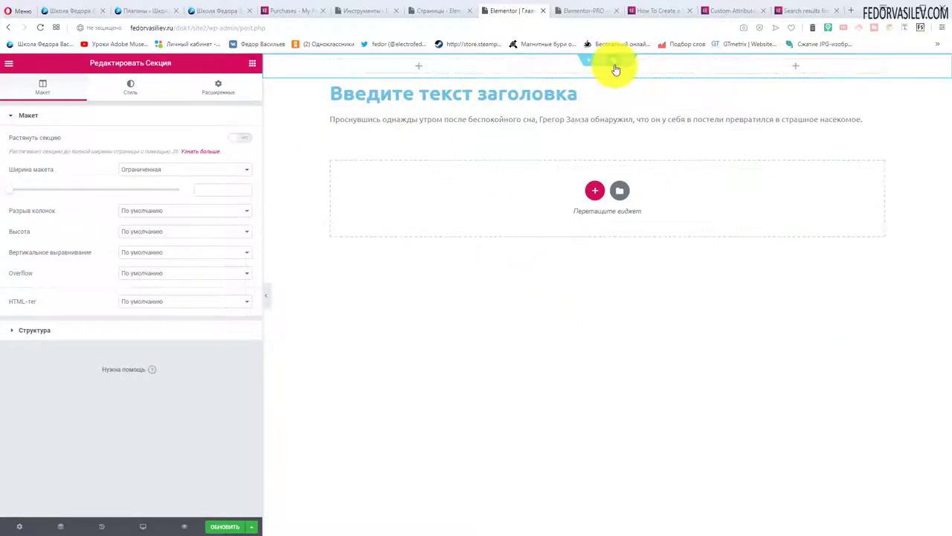
Give the new three-column section a classic background in the preset orange colour.
left_click(601, 63)
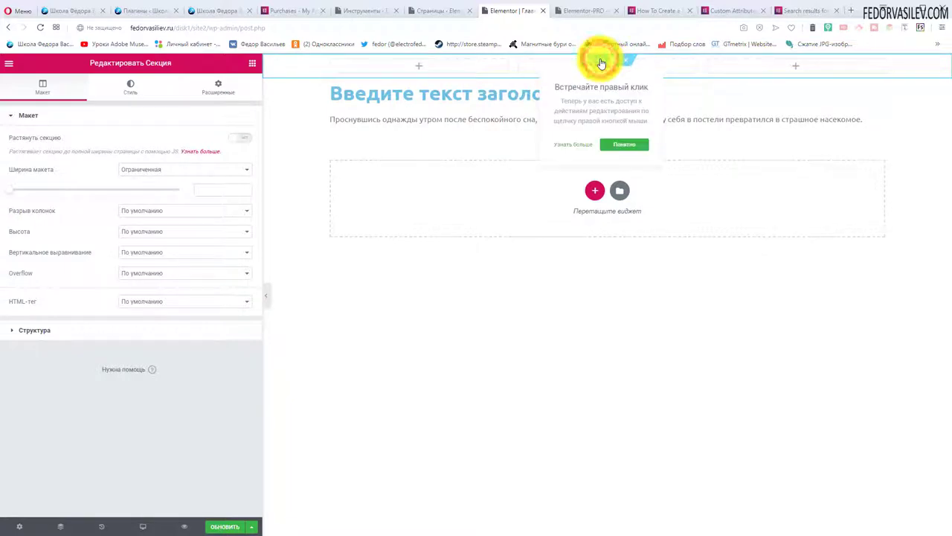
left_click(132, 89)
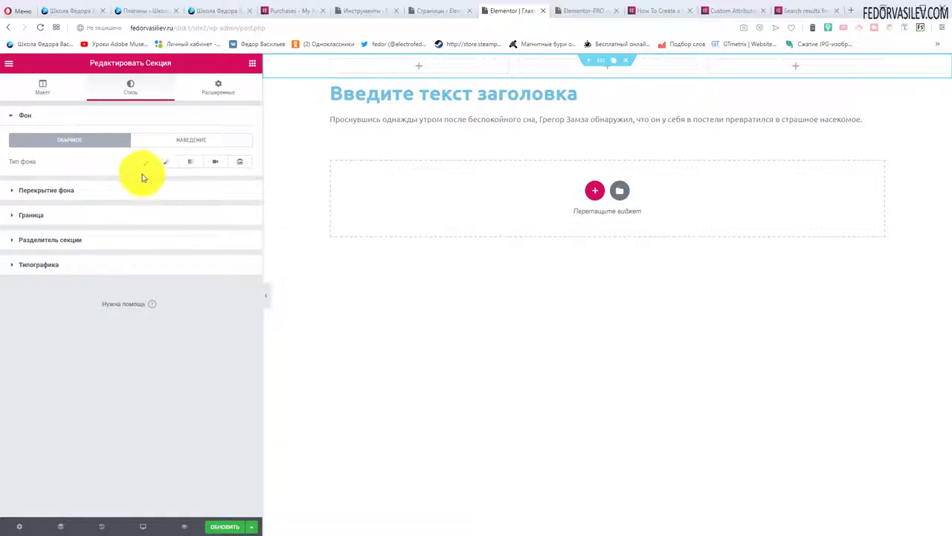
left_click(160, 162)
left_click(240, 183)
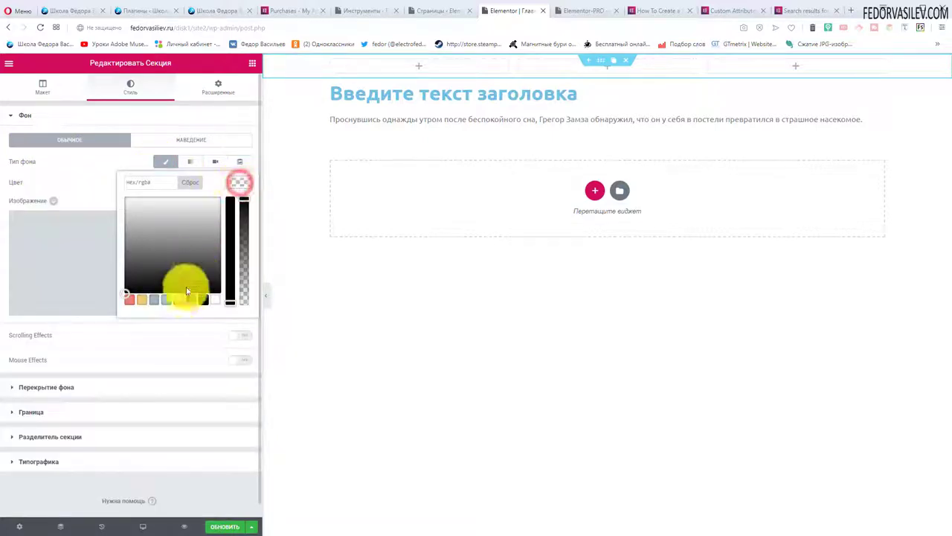
left_click(179, 299)
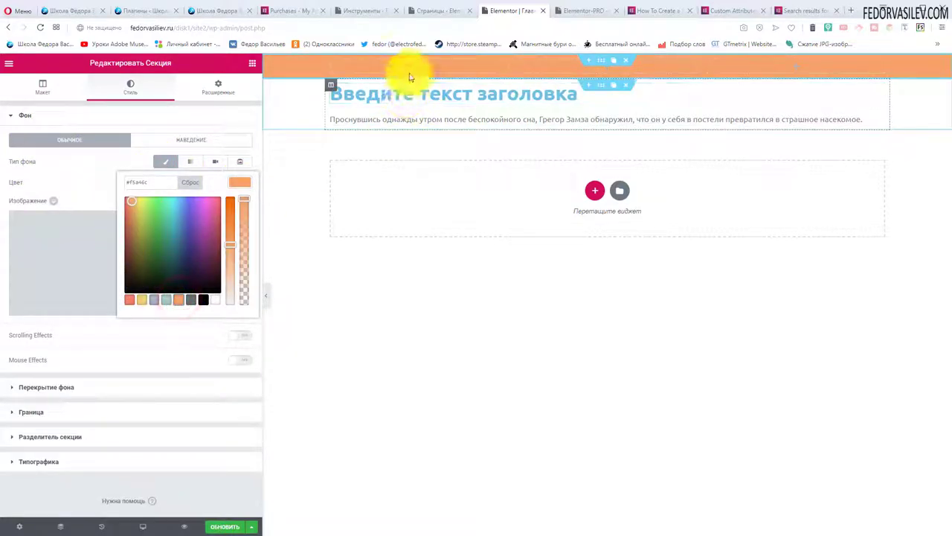
Add a Картинка с текстом widget to the first column and duplicate it into the other columns.
left_click_drag(419, 68, 231, 190)
scroll(130, 312, "down", 10)
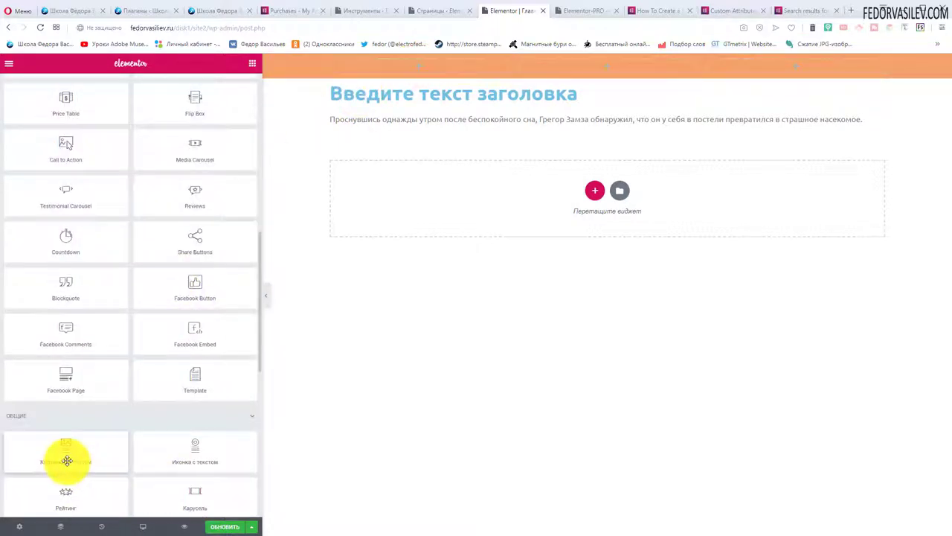
left_click_drag(66, 459, 419, 66)
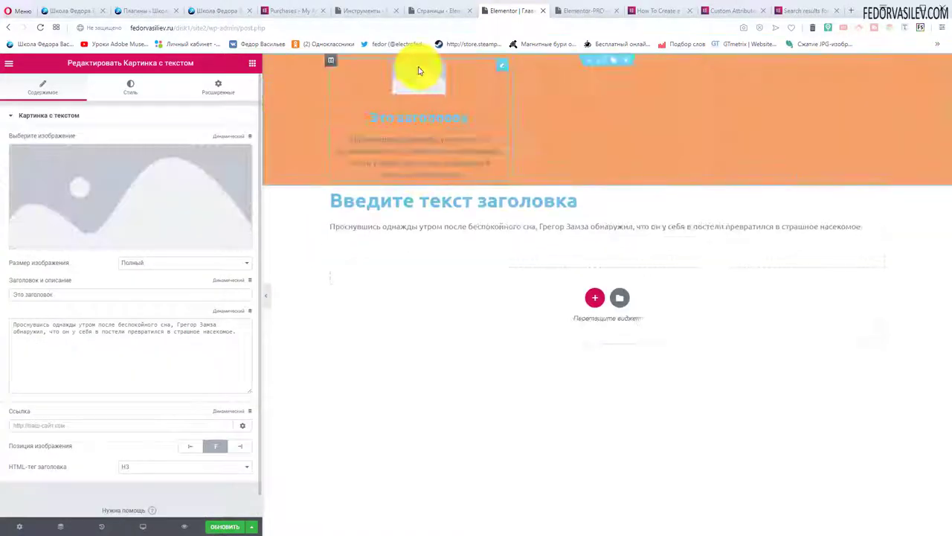
left_click(489, 67)
left_click_drag(420, 222, 601, 96)
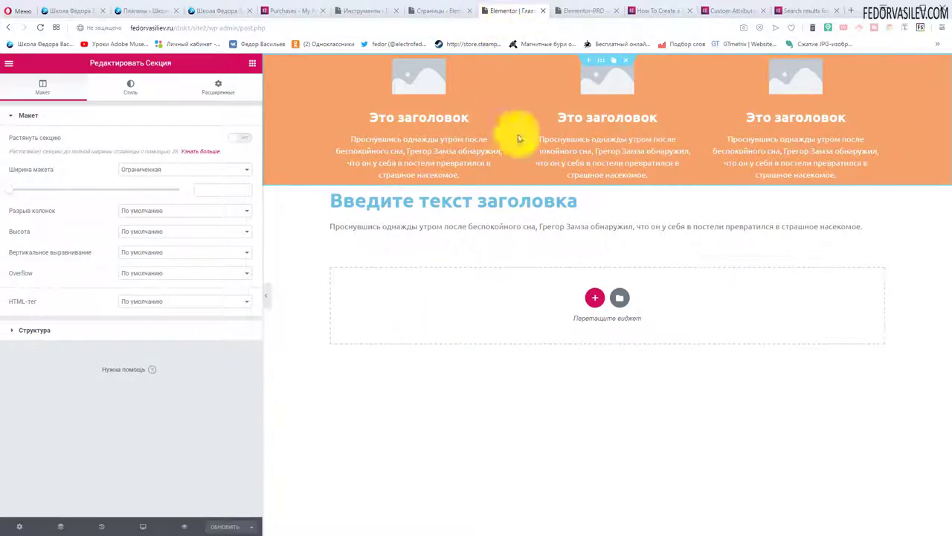
Check the orange three-column section on the published page and return to the editor.
left_click(569, 11)
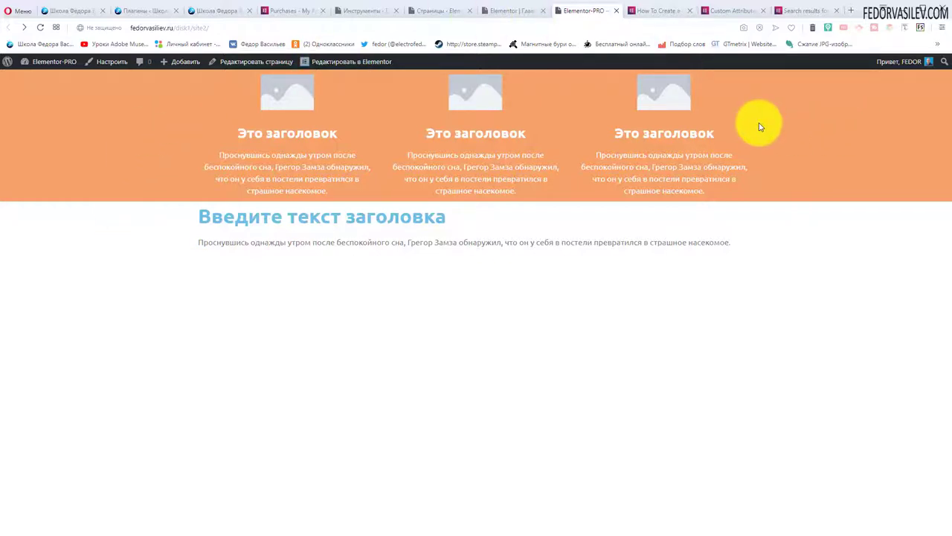
key("ctrl+shift+Tab")
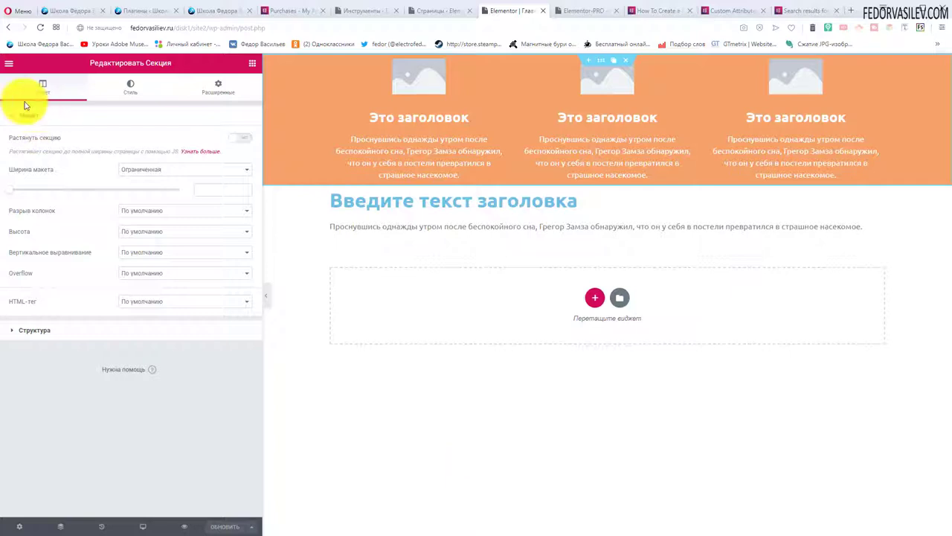
Exit the editor to the WordPress console and activate the Twenty Seventeen theme.
left_click(9, 63)
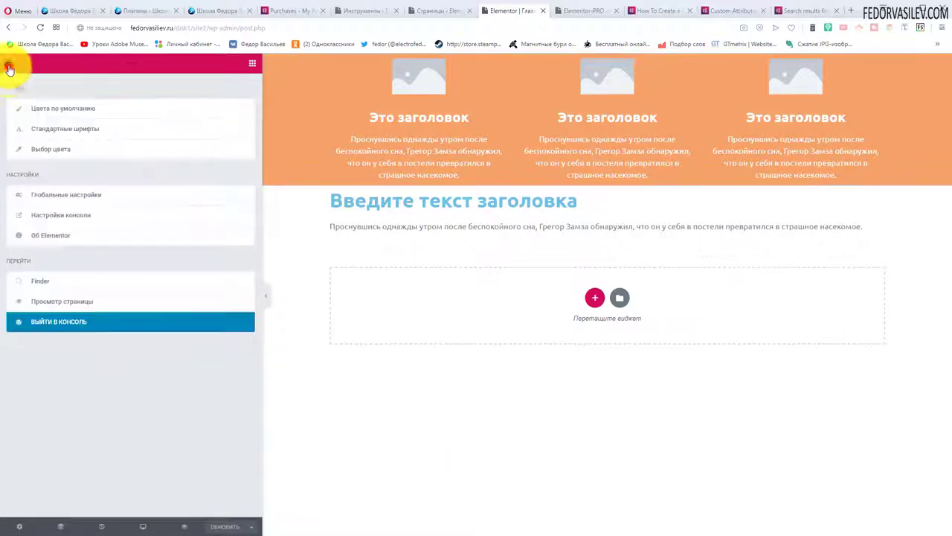
left_click(49, 320)
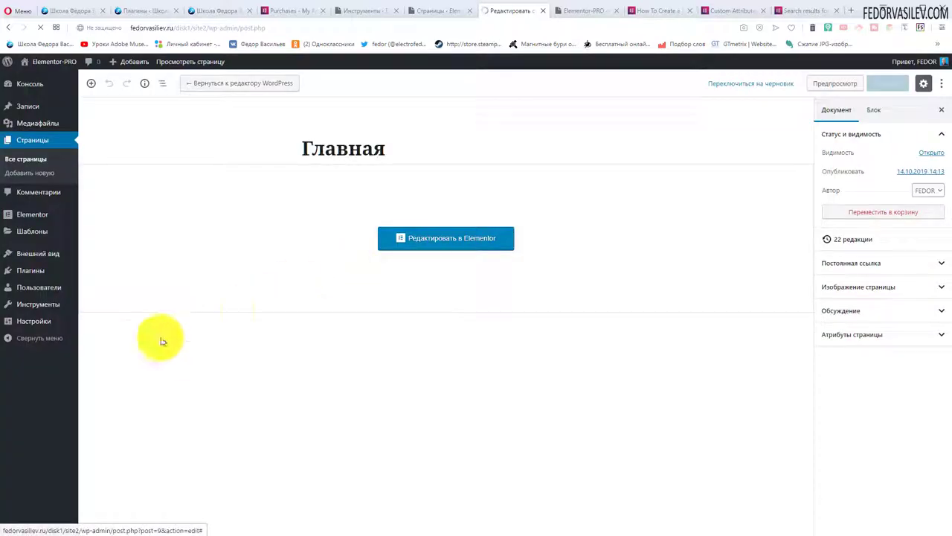
mouse_move(37, 258)
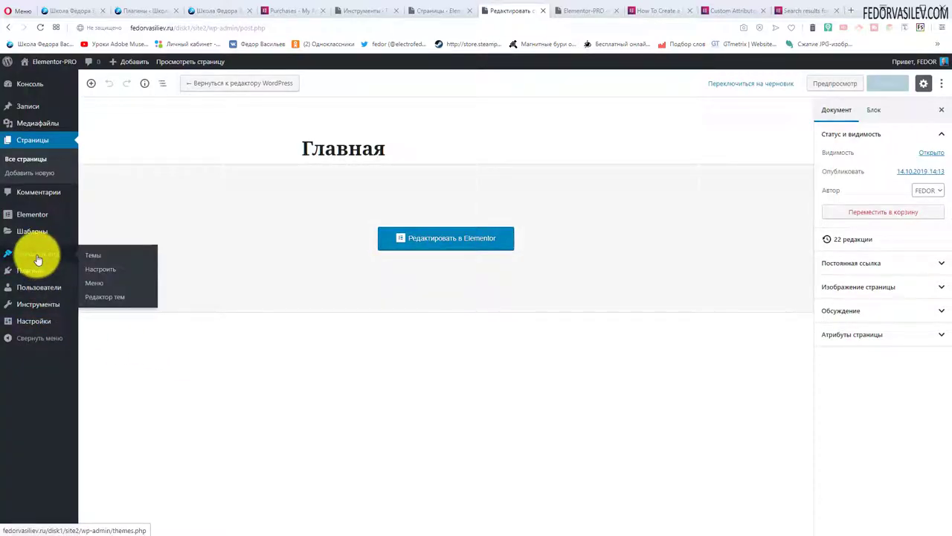
left_click(95, 257)
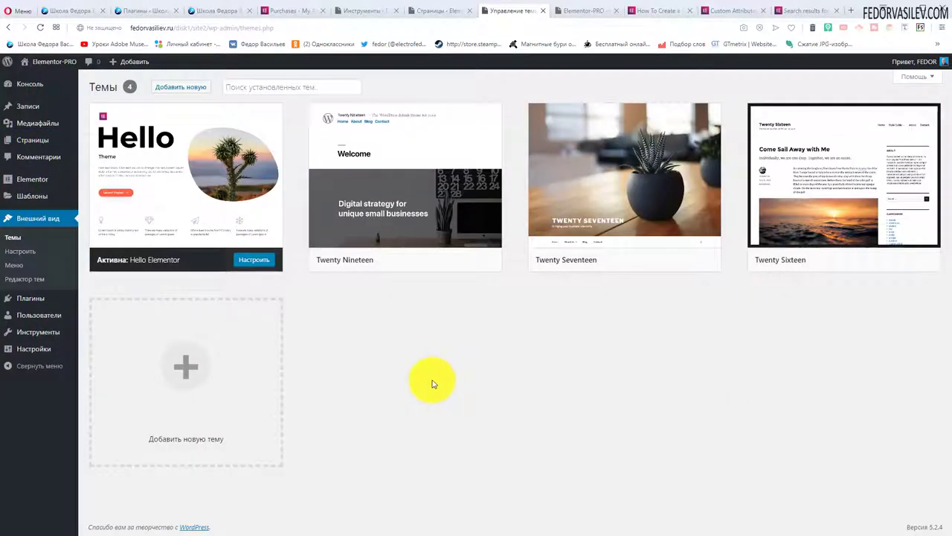
mouse_move(605, 246)
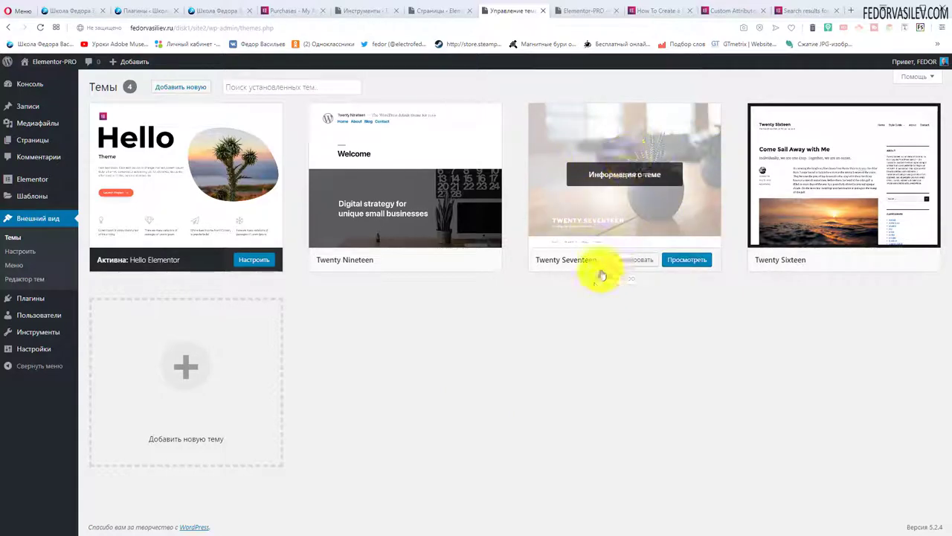
left_click(628, 260)
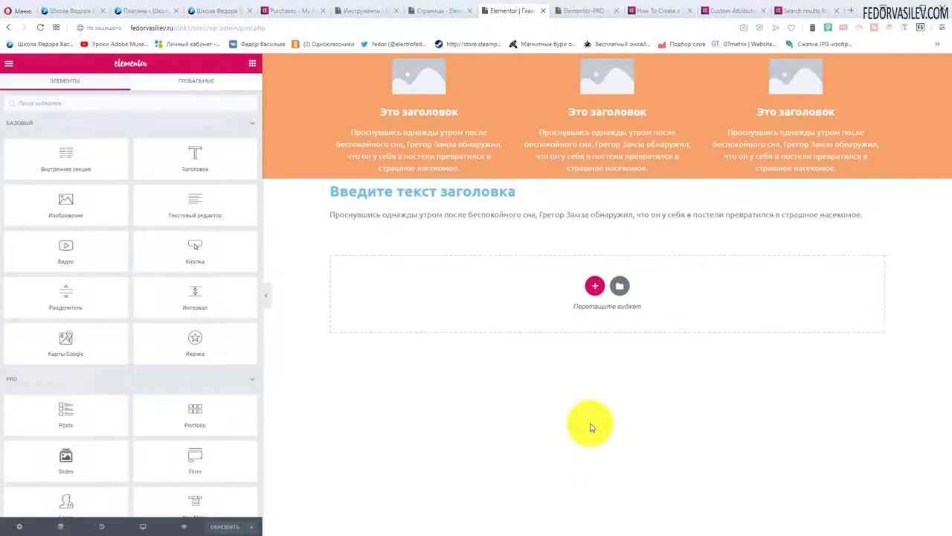
Change the page's layout in the page settings to show the theme's header, and examine the orange section beneath it.
left_click(19, 526)
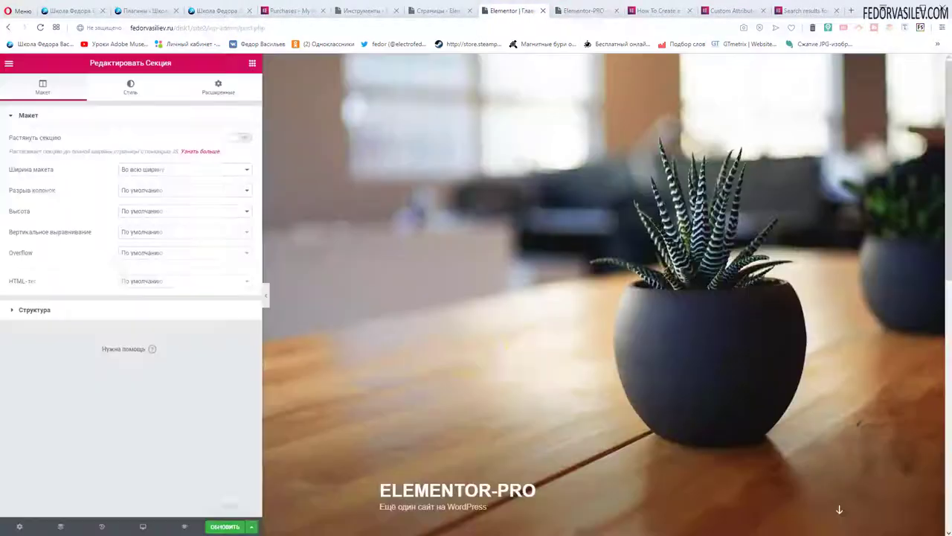
scroll(527, 191, "down", 5)
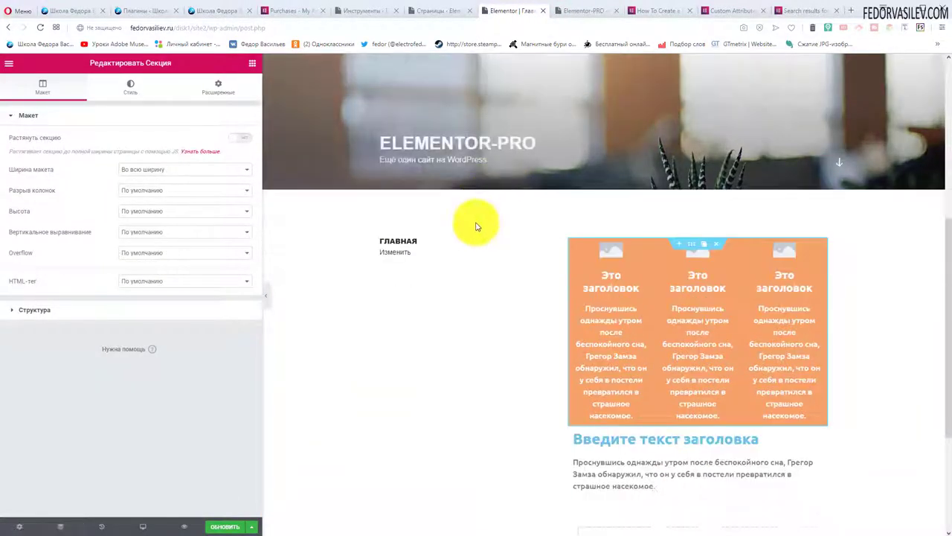
scroll(796, 191, "up", 5)
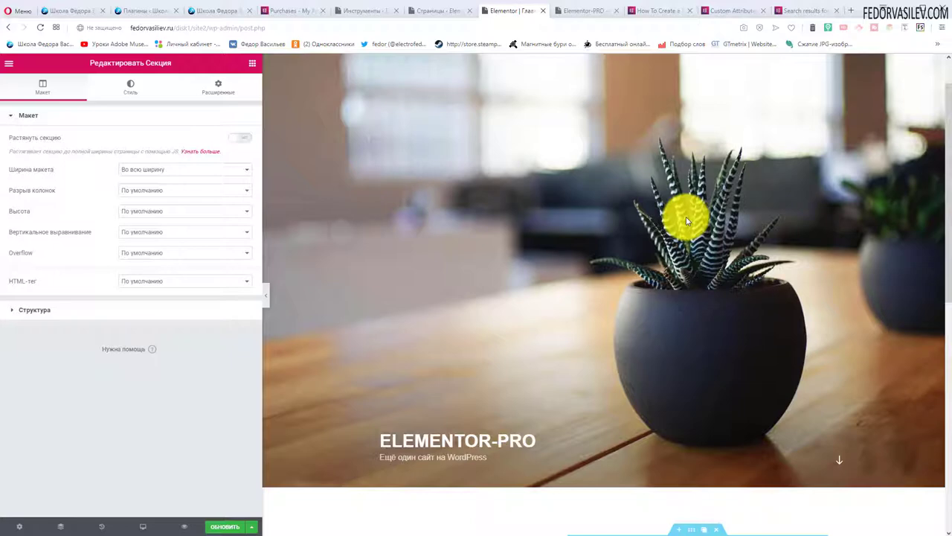
scroll(686, 216, "down", 5)
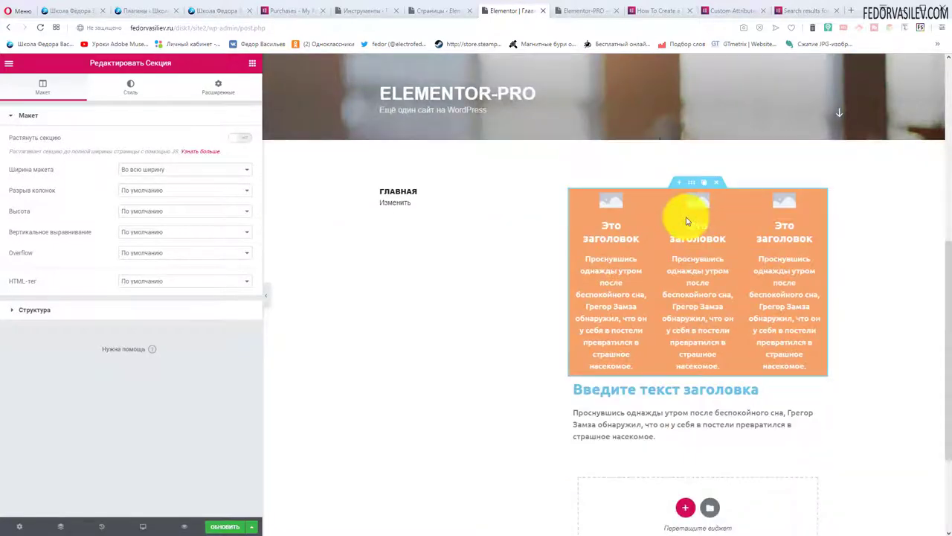
Preview the page with the Twenty Seventeen theme in a separate tab, and close the preview.
left_click(188, 526)
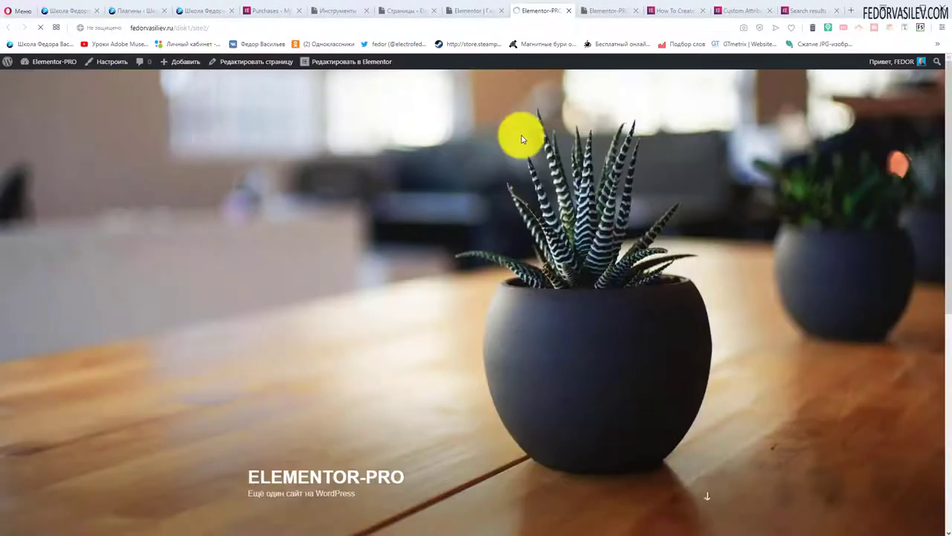
scroll(510, 149, "down", 5)
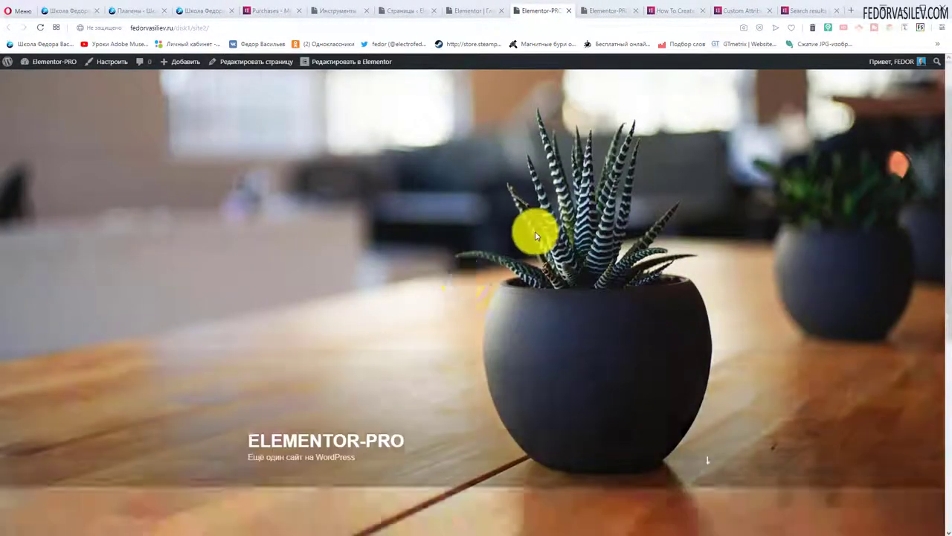
scroll(535, 224, "down", 5)
key("ctrl+w")
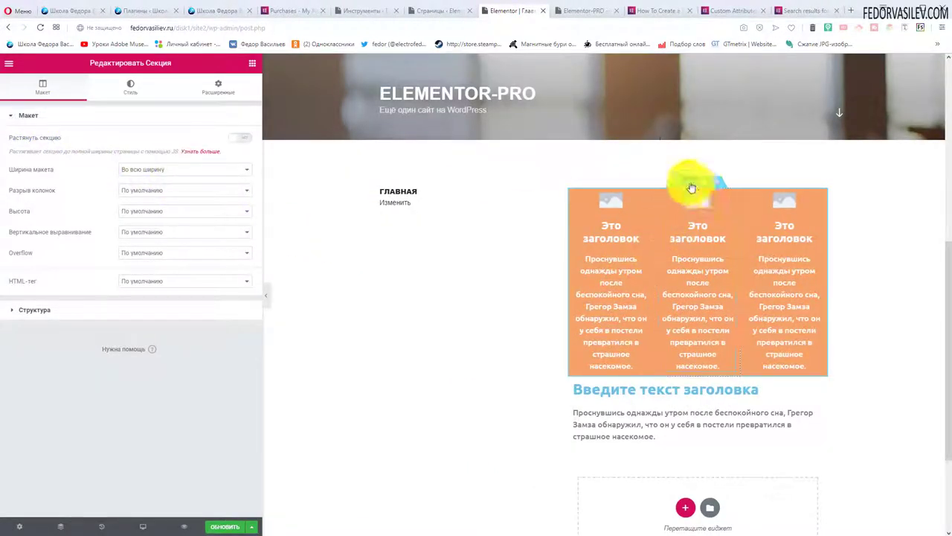
Turn on Растянуть секцию for the orange section to stretch it across the full page width.
left_click(242, 139)
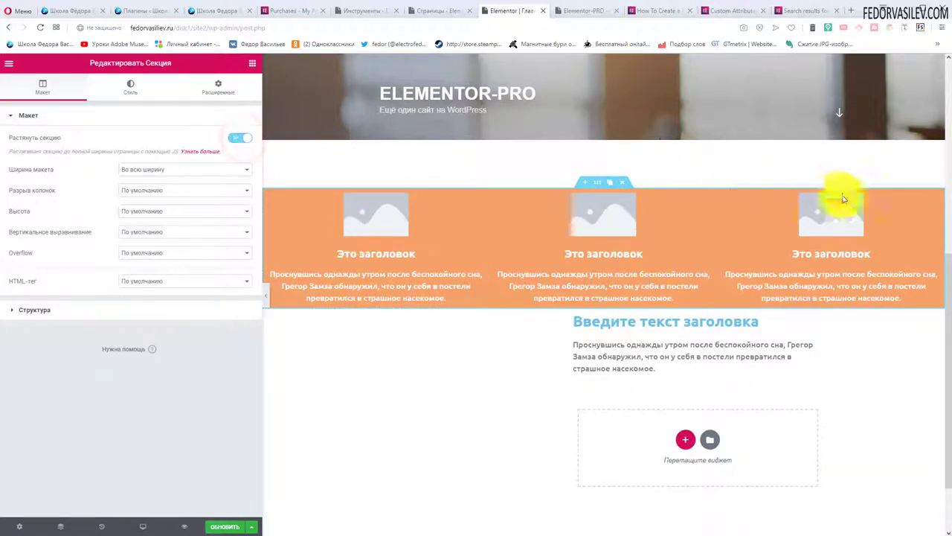
scroll(387, 379, "up", 5)
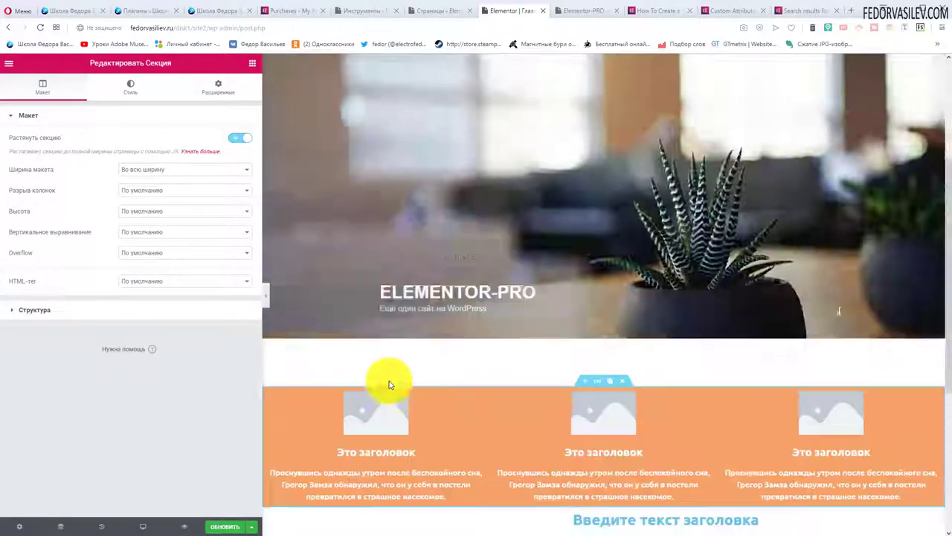
scroll(390, 357, "down", 4)
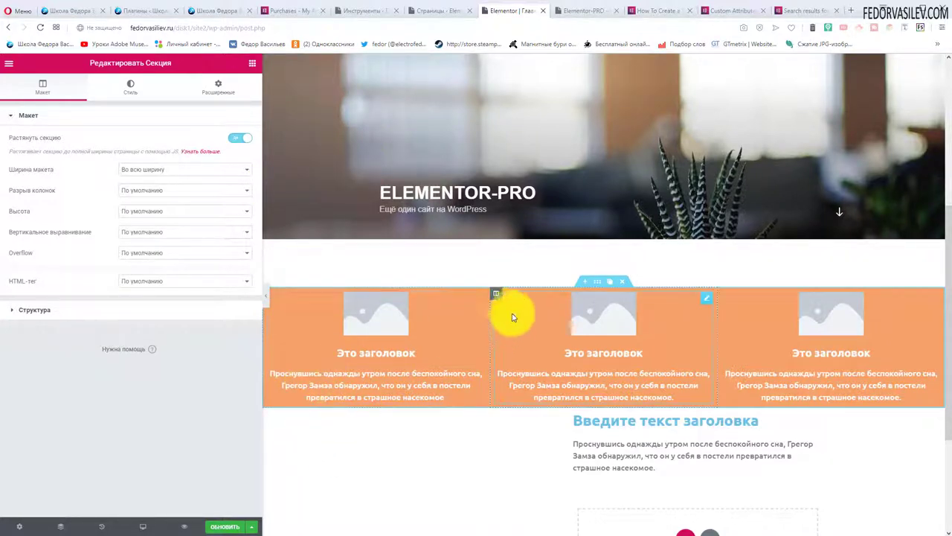
Try the Ограниченная layout width on the stretched orange section, and restore it to Во всю ширину.
left_click(184, 169)
left_click(145, 180)
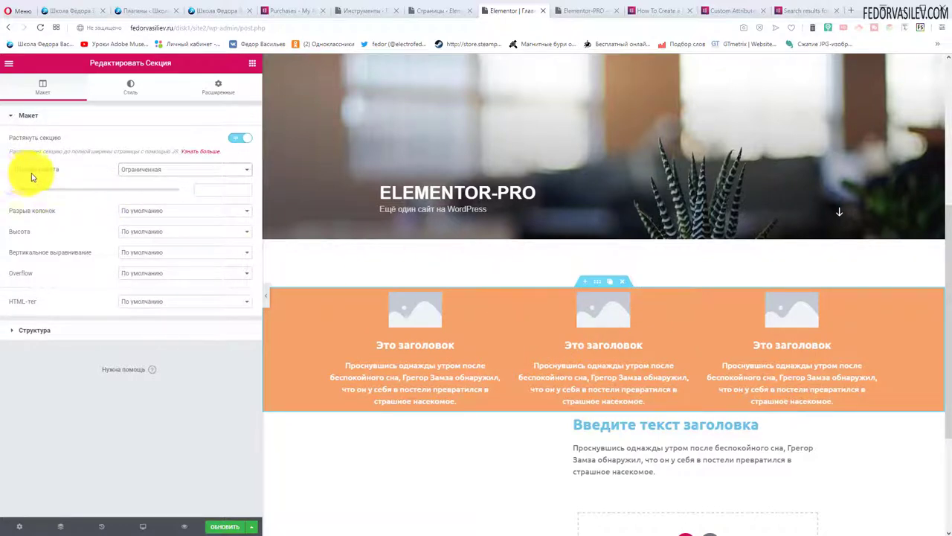
left_click(140, 172)
left_click(141, 190)
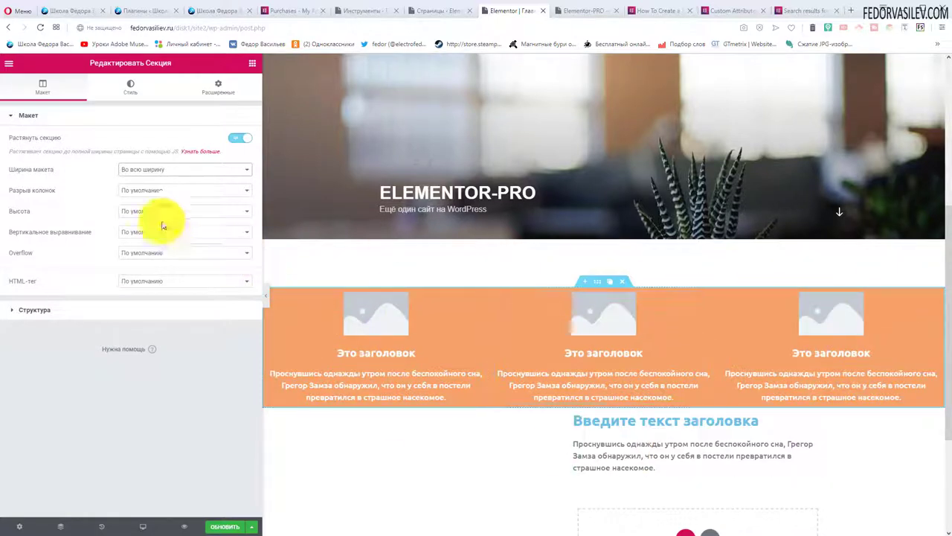
Try the Без разрывов column gap on the orange section, and restore it to По умолчанию.
left_click(151, 191)
left_click(150, 191)
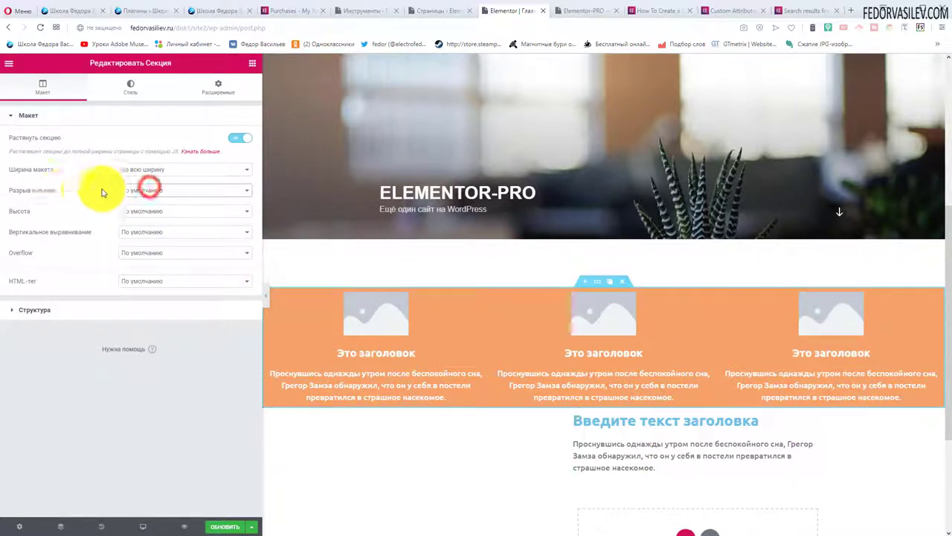
left_click(139, 192)
left_click(151, 210)
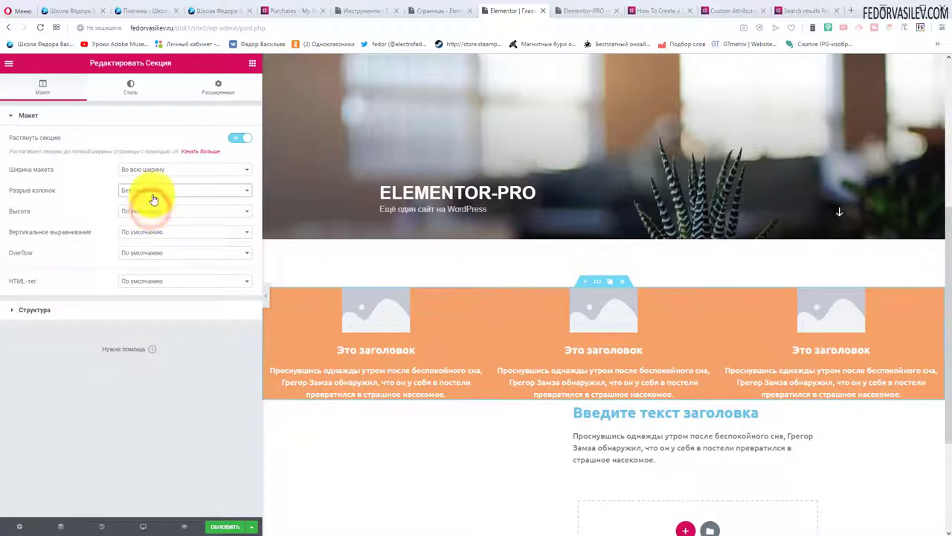
left_click(151, 196)
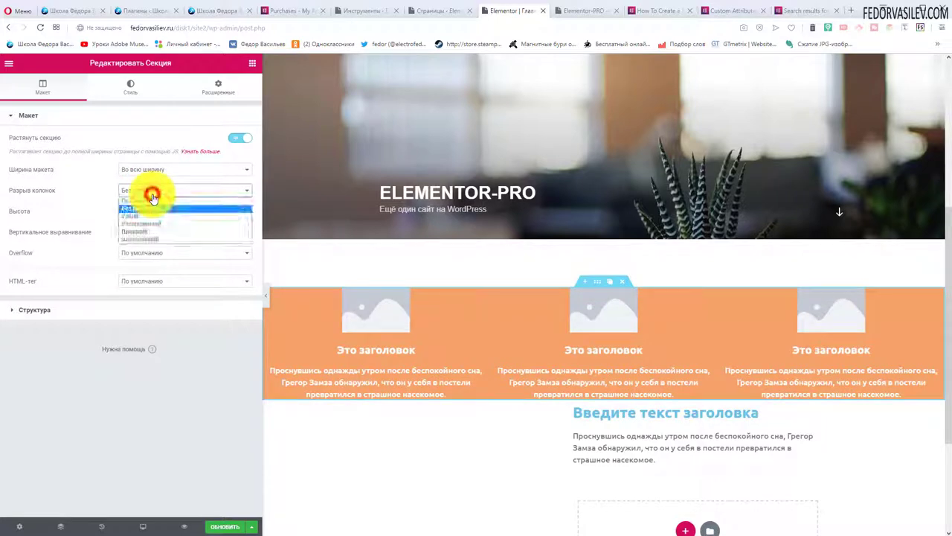
left_click(138, 202)
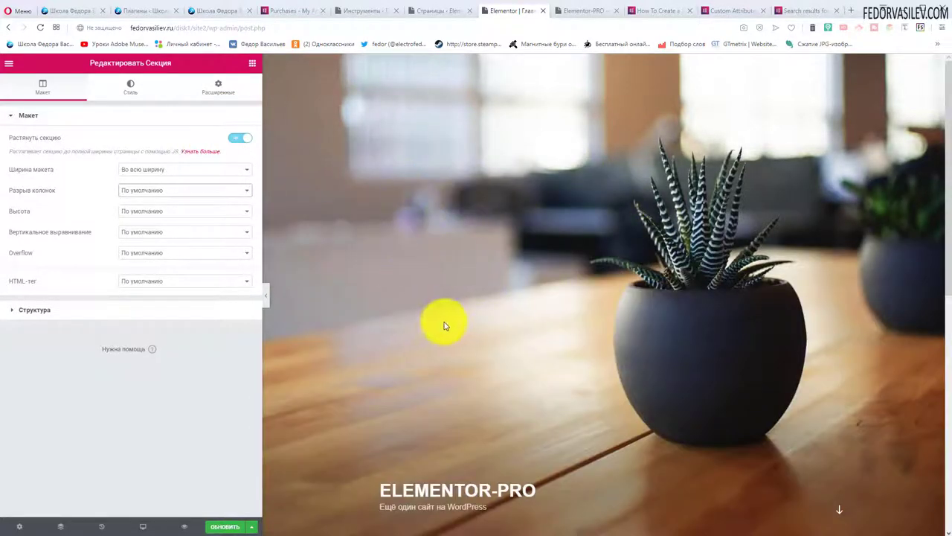
Activate the Hello Elementor theme, and check the Макет страницы setting in the Главная page's Elementor settings.
scroll(734, 191, "down", 5)
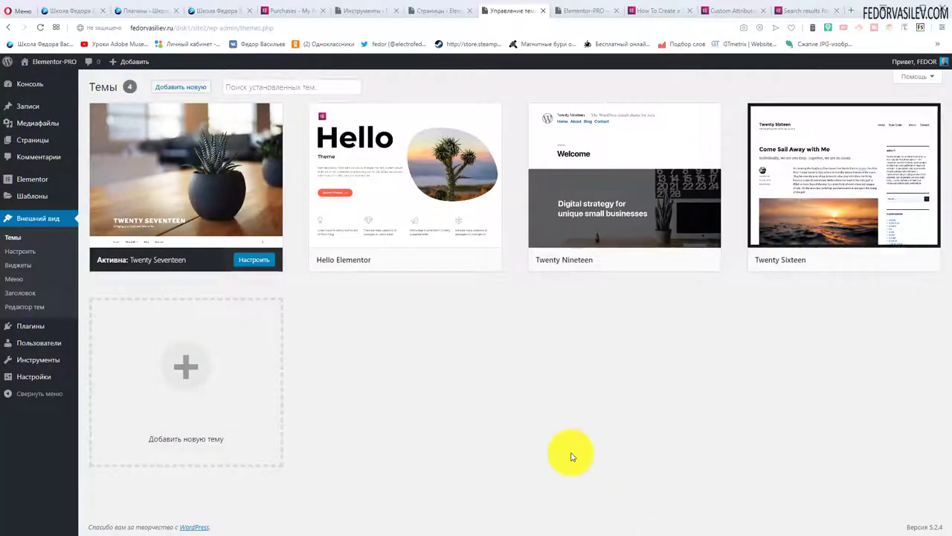
left_click(413, 257)
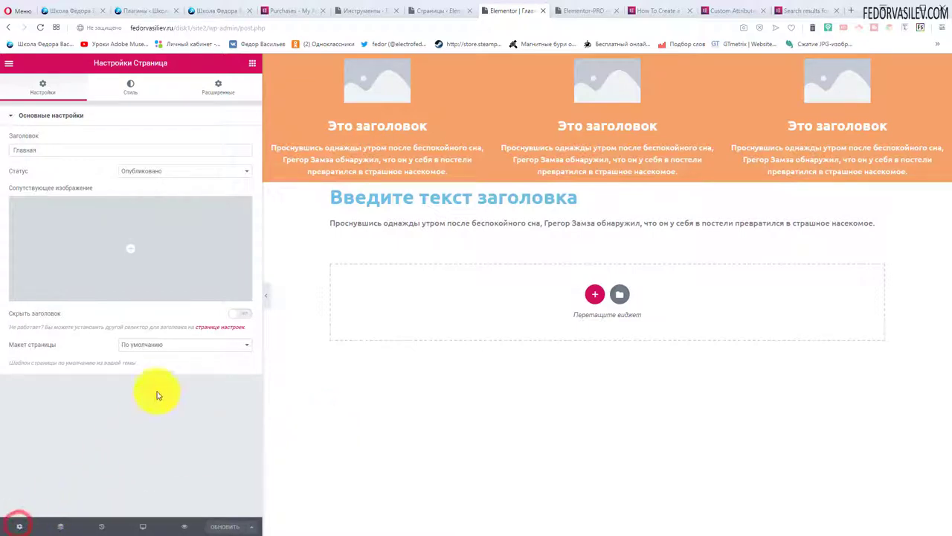
left_click(156, 354)
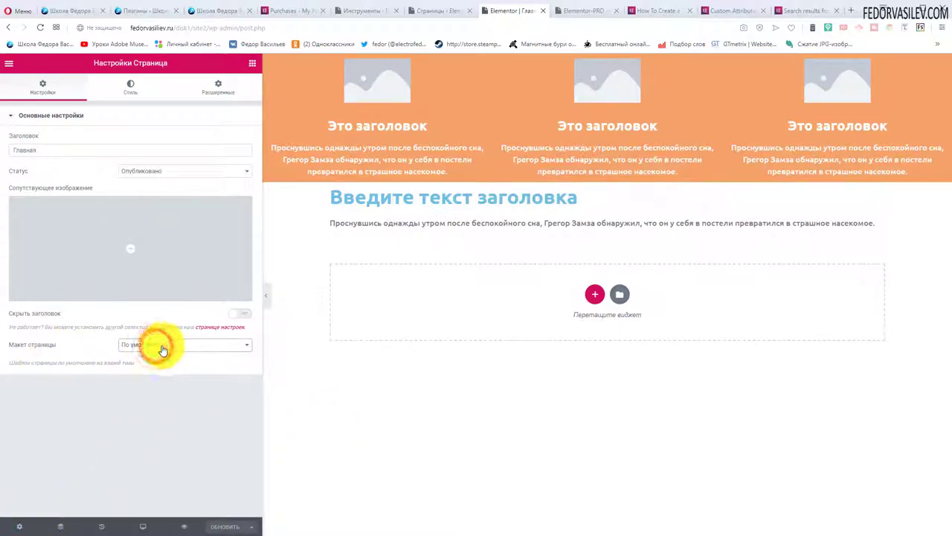
Reload the live home page and examine its page title, site name and tagline above the orange section.
left_click(567, 11)
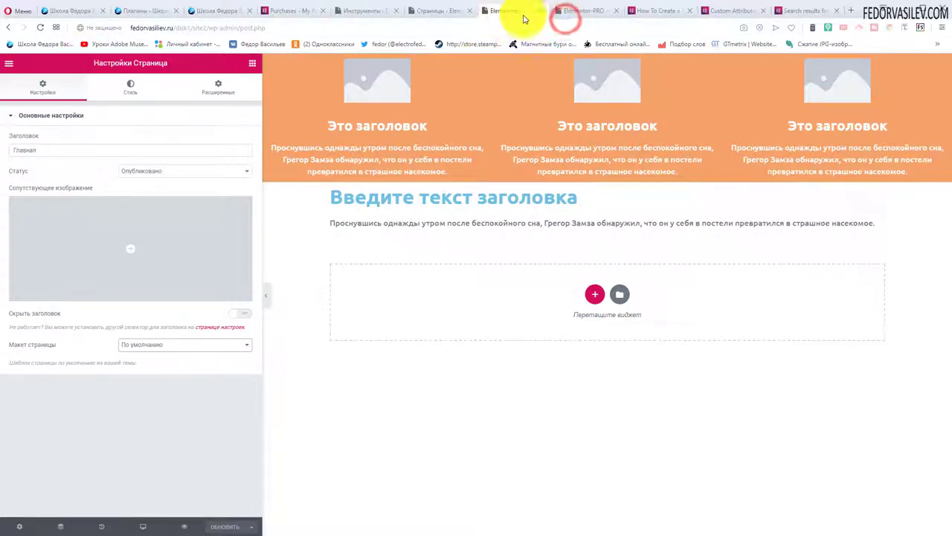
left_click(40, 27)
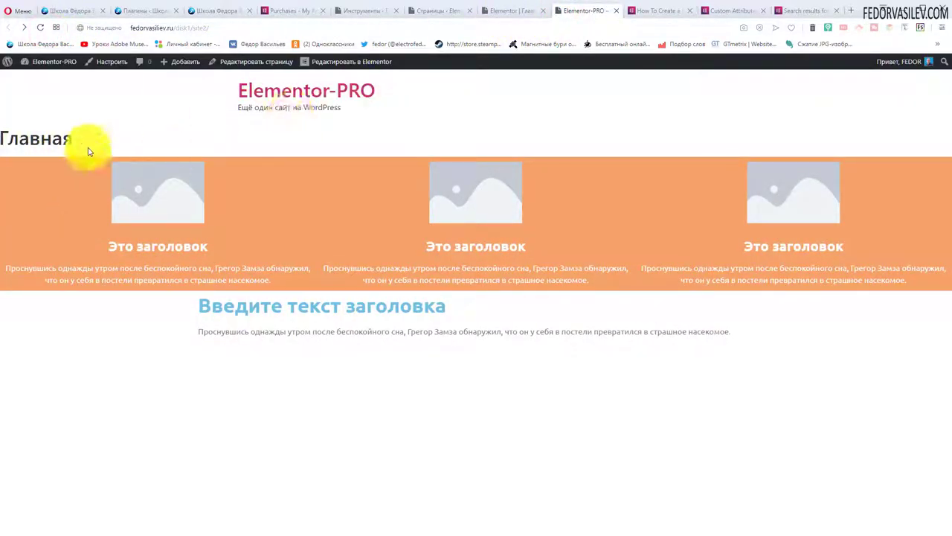
left_click_drag(82, 141, 39, 141)
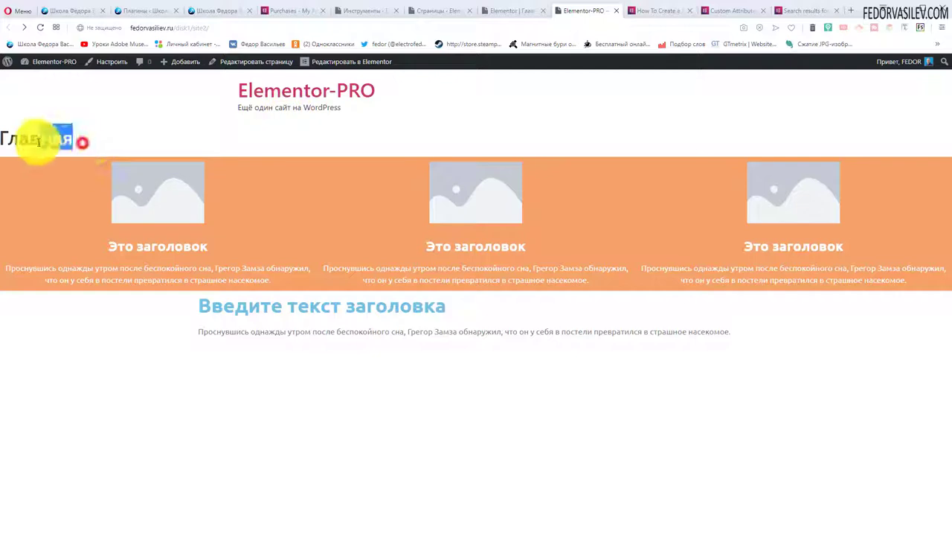
left_click(85, 342)
left_click_drag(377, 93, 241, 79)
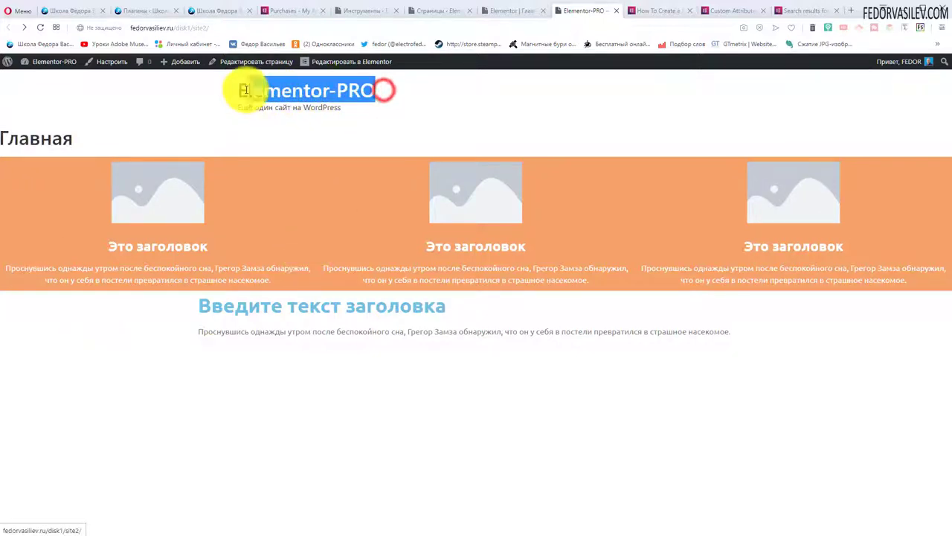
left_click(291, 121)
left_click_drag(363, 106, 226, 115)
left_click(491, 117)
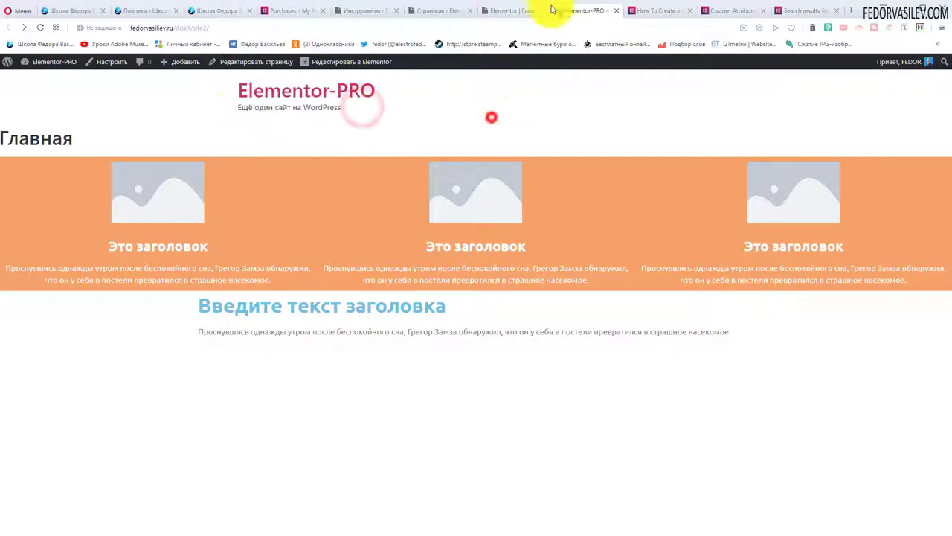
Turn on Скрыть заголовок in the page settings, update the page, and reload the live page.
left_click(525, 11)
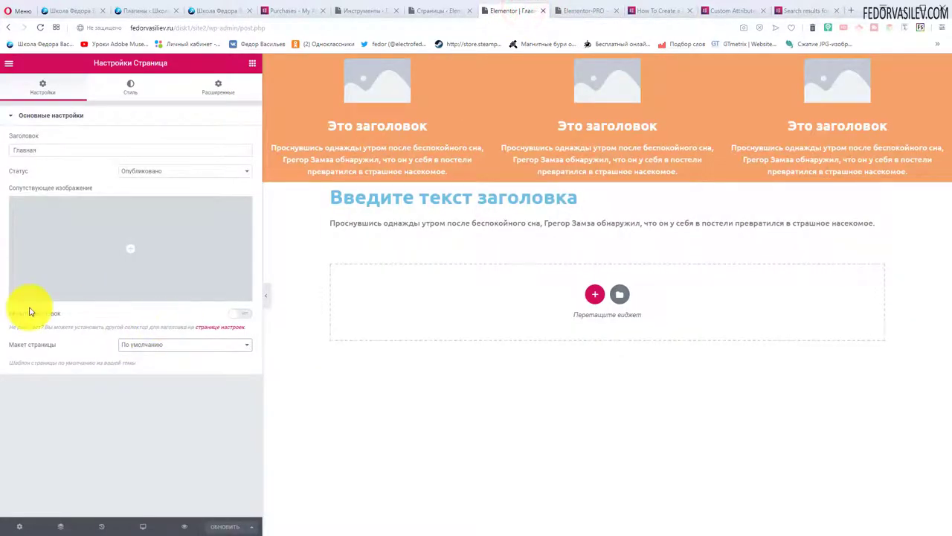
left_click(242, 314)
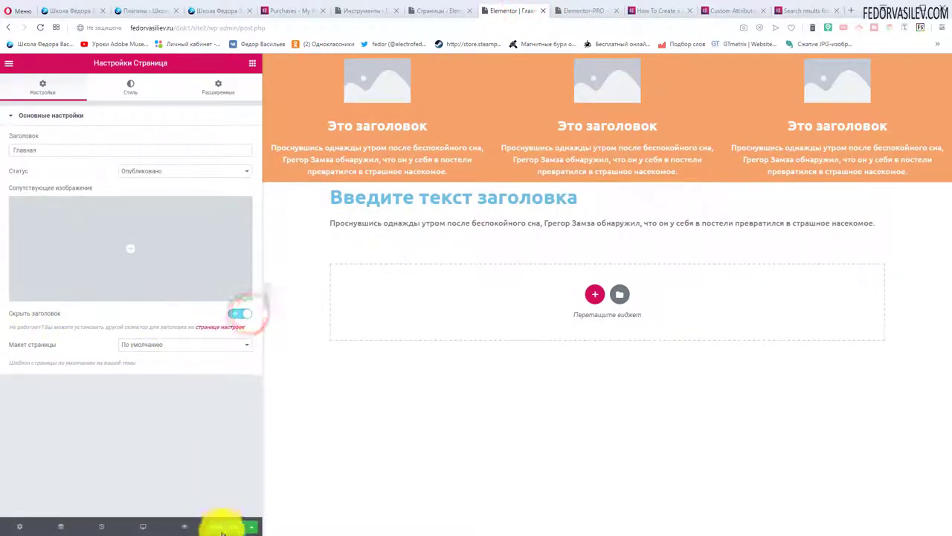
left_click(585, 11)
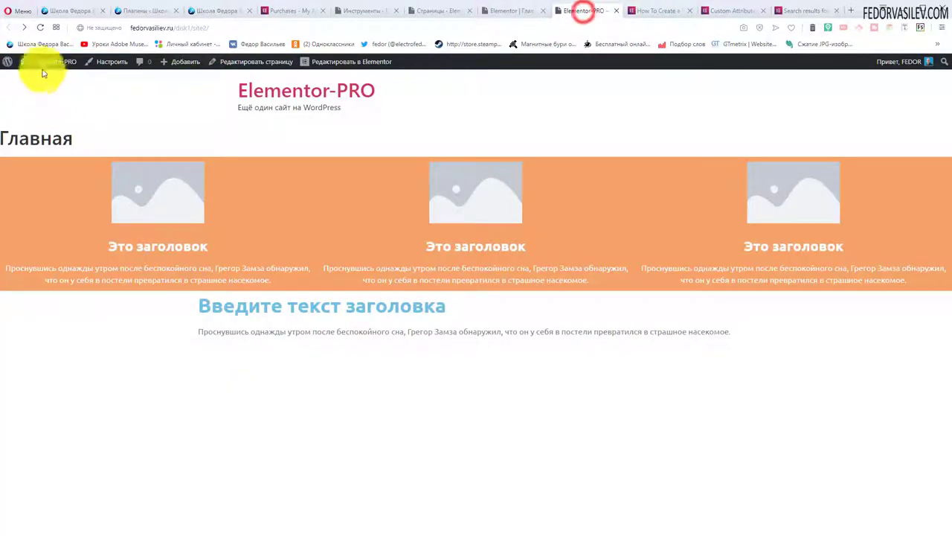
left_click(40, 27)
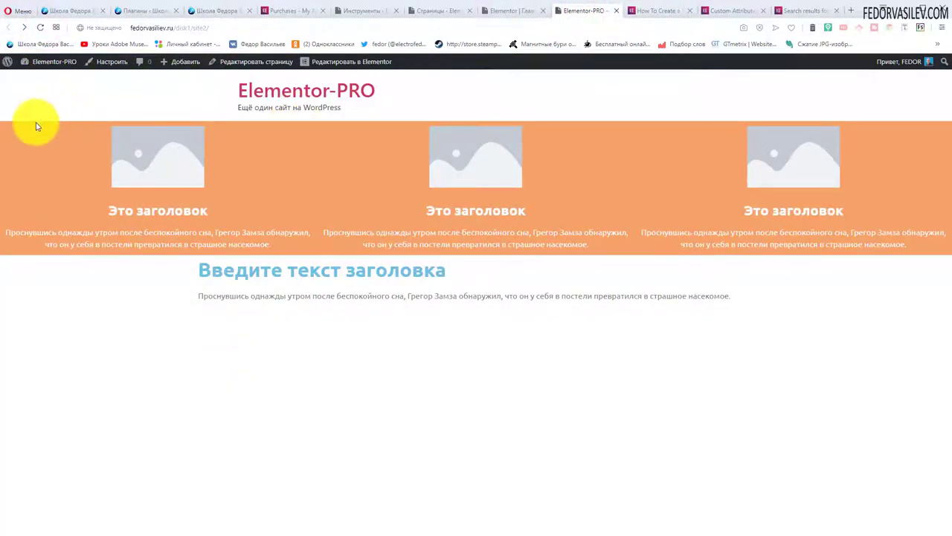
Set Макет страницы to Холст Elementor, update the page, and reload the live page.
left_click(511, 12)
left_click(154, 345)
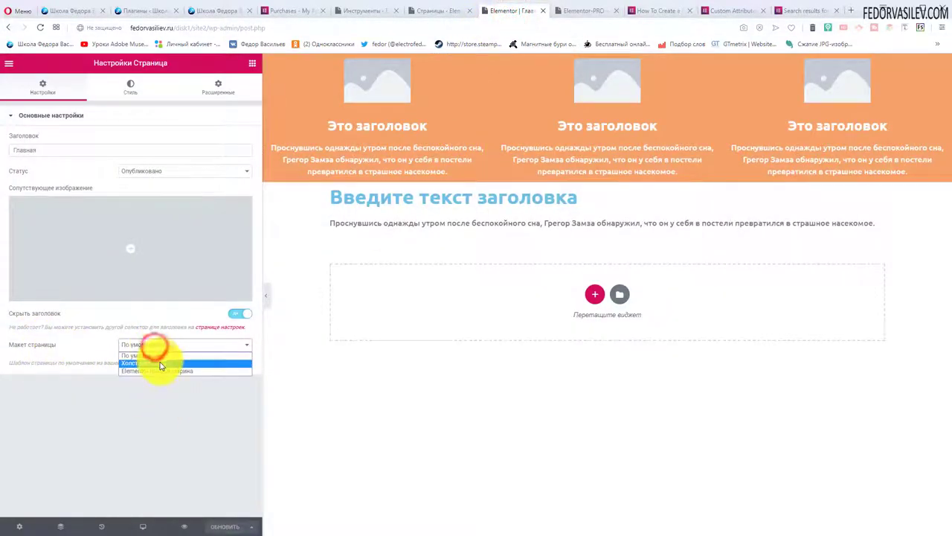
left_click(160, 362)
left_click(217, 528)
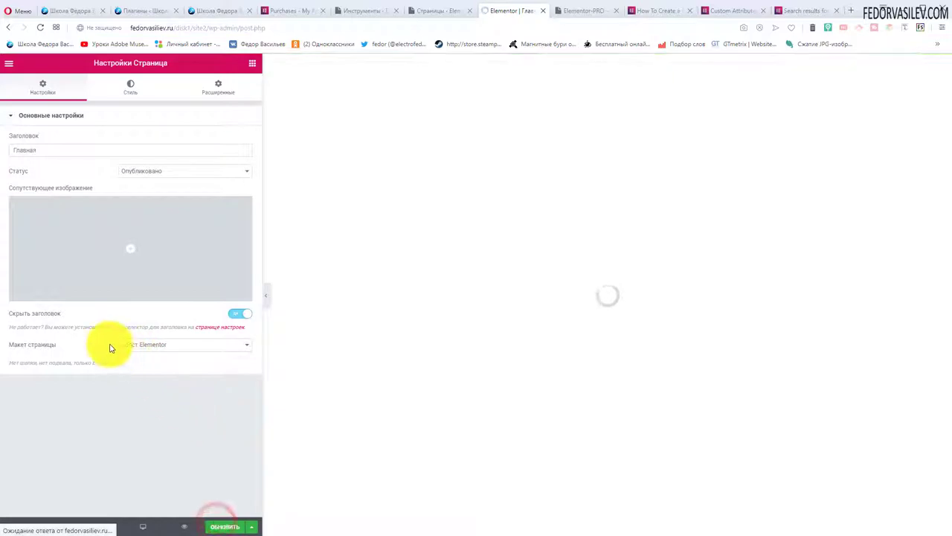
left_click(574, 12)
key("F5")
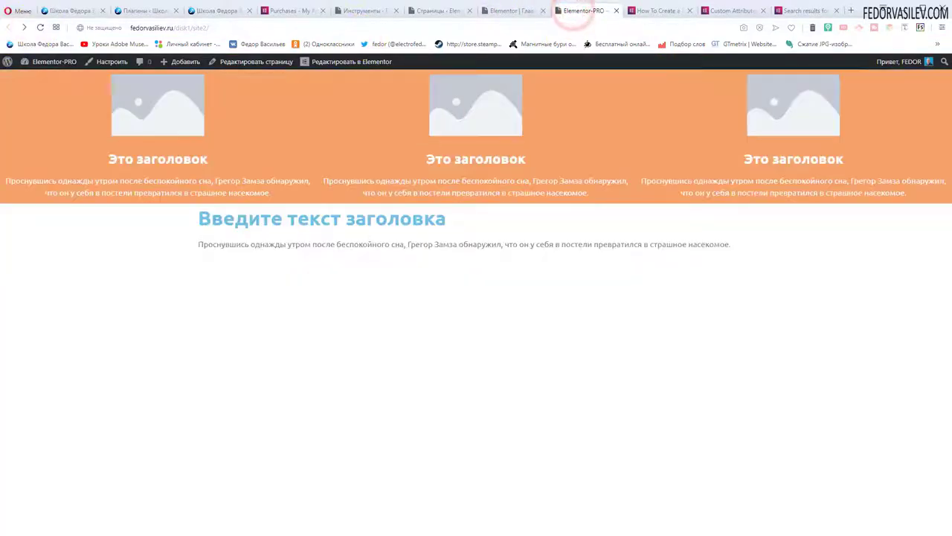
Try the Ограниченная layout width with a wider content area on the orange section, and restore it to Во всю ширину.
left_click(517, 11)
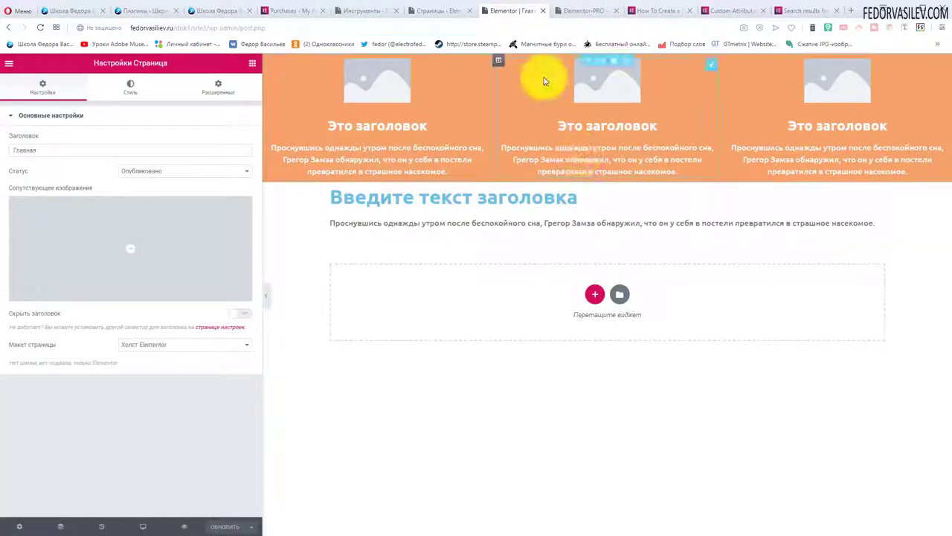
left_click(601, 59)
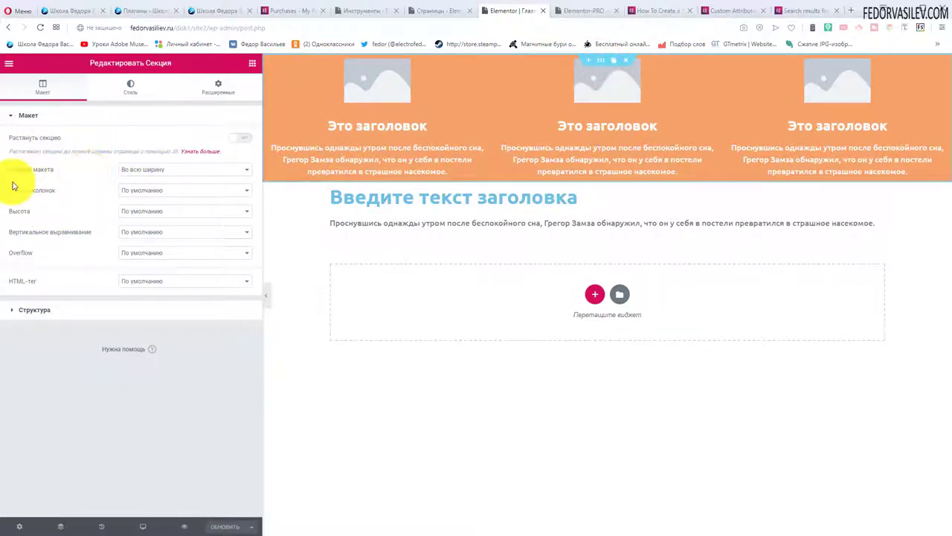
left_click(138, 171)
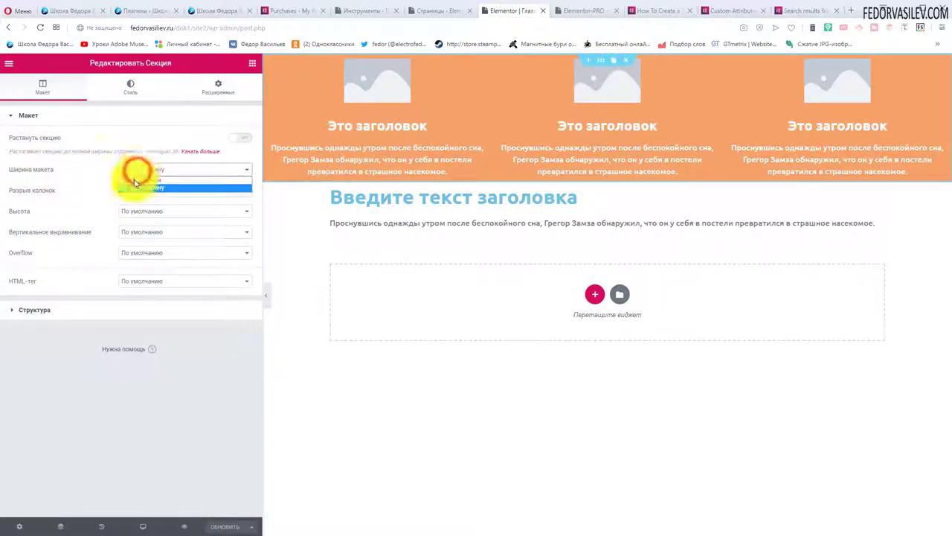
left_click(135, 184)
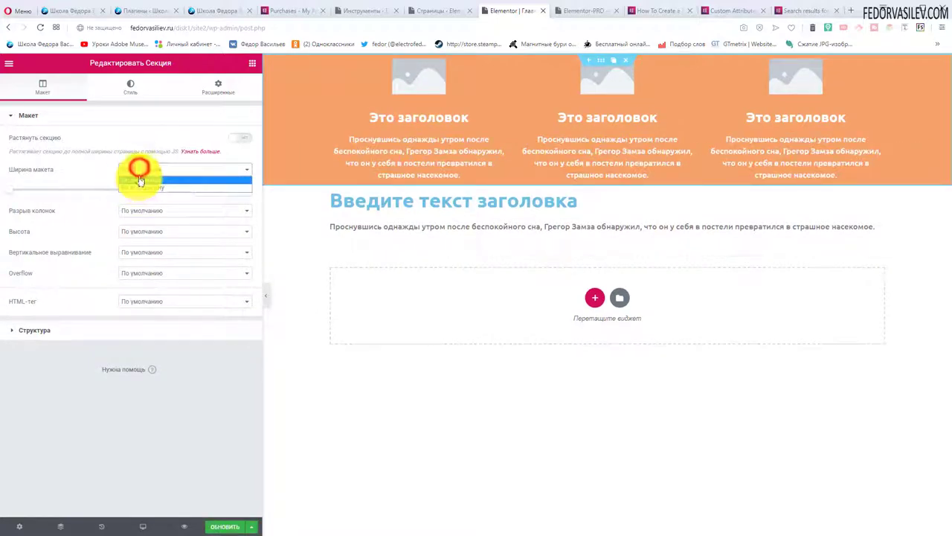
left_click_drag(111, 189, 142, 192)
left_click(144, 170)
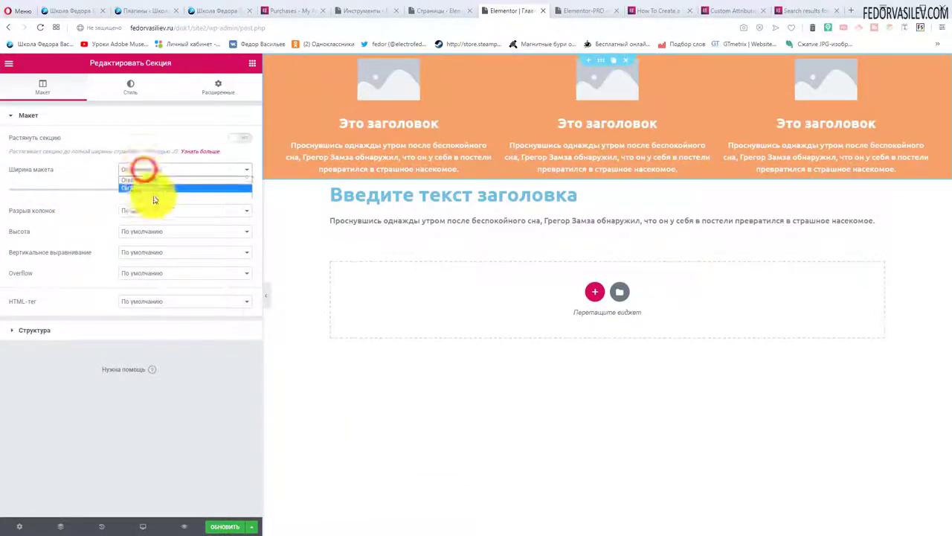
left_click(152, 188)
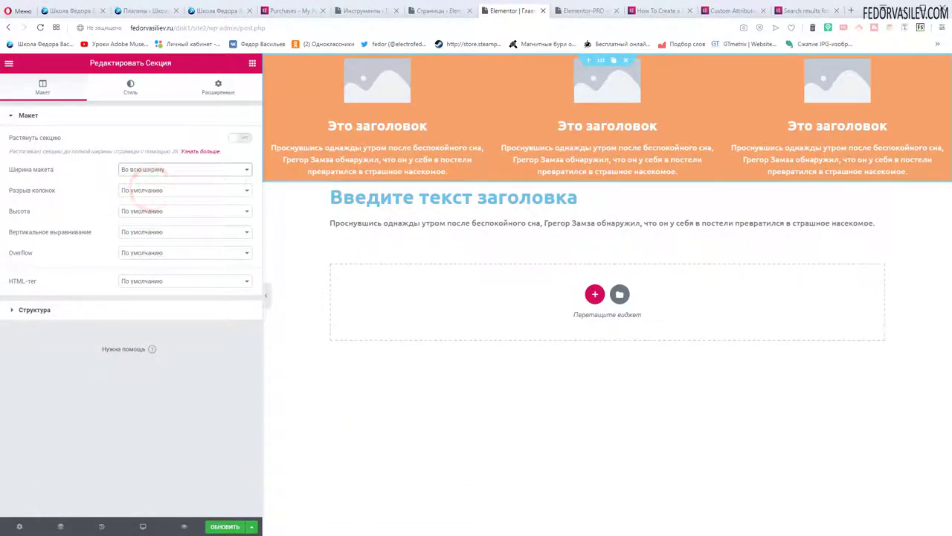
Try the Узкий, Широкий and Широчайший column gaps on the orange section, and restore По умолчанию.
left_click(132, 191)
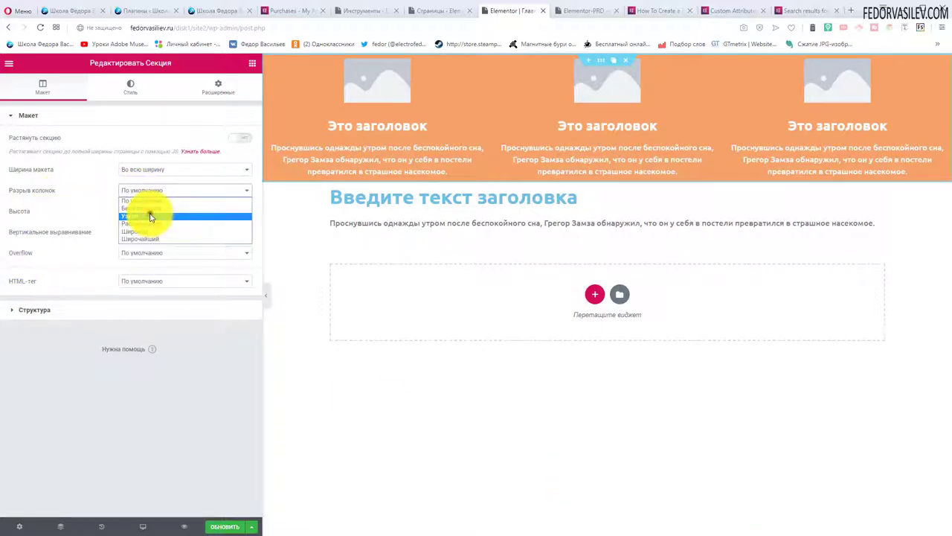
left_click(149, 214)
left_click(138, 190)
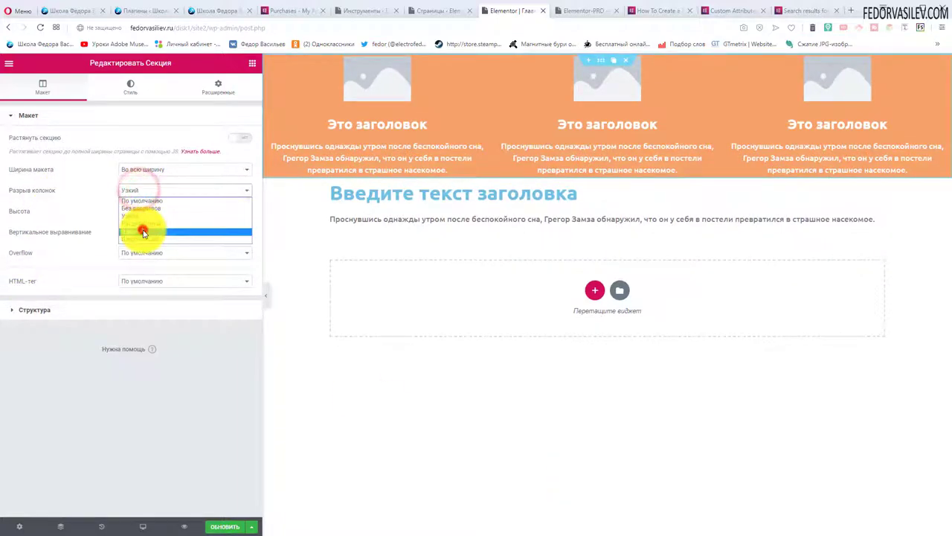
left_click(143, 232)
left_click(154, 194)
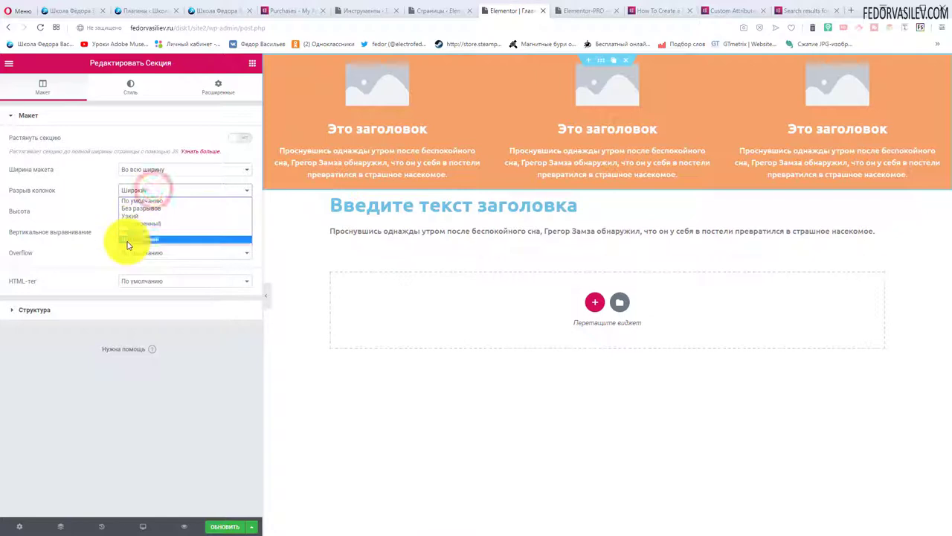
left_click(128, 237)
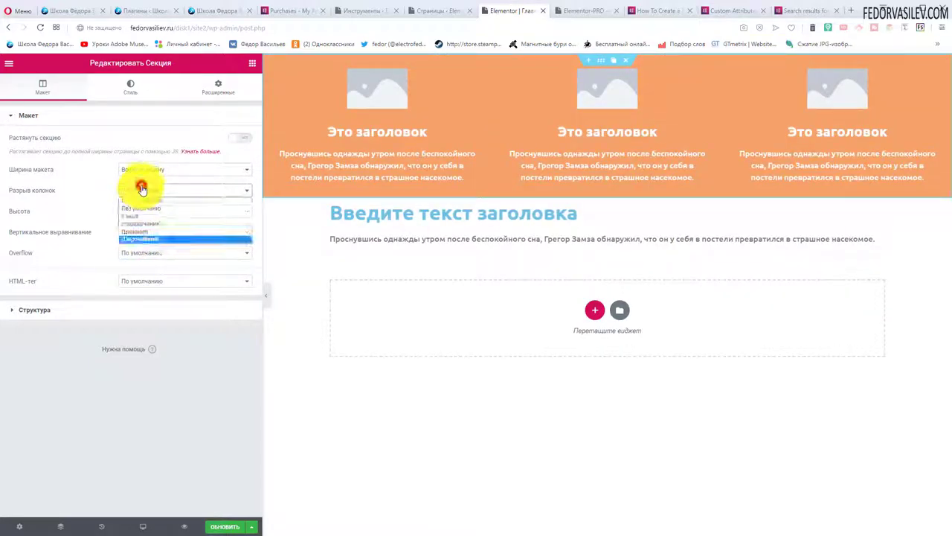
left_click(139, 197)
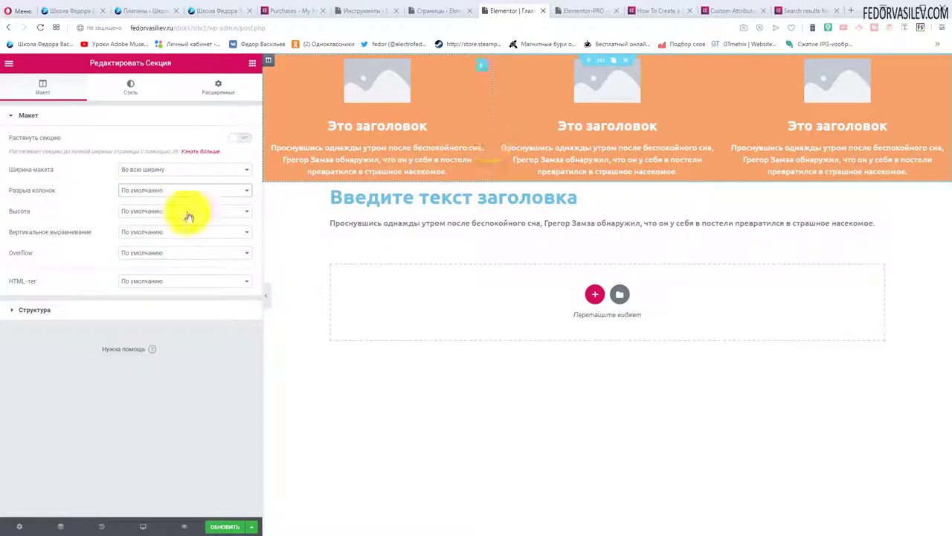
Try the По размеру экрана height on the orange section, and restore it to По умолчанию.
left_click(155, 195)
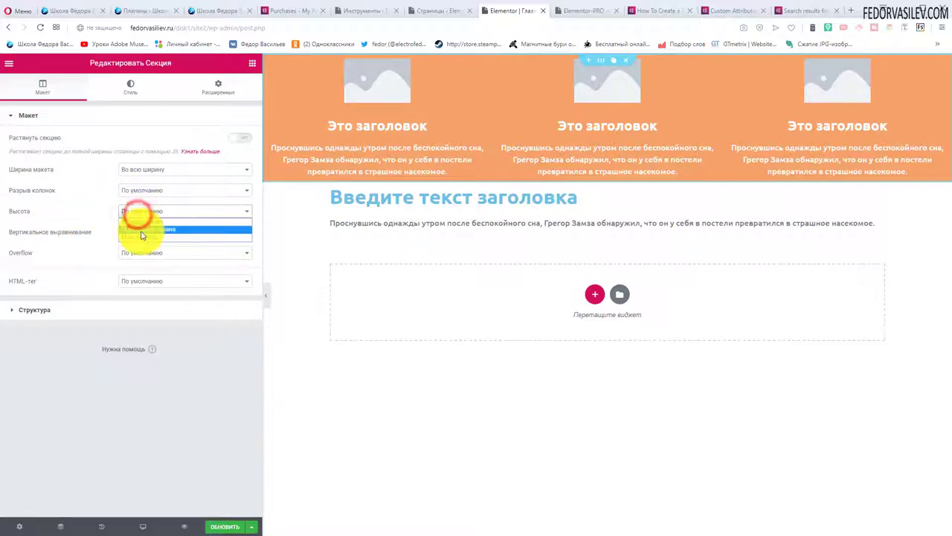
left_click(143, 232)
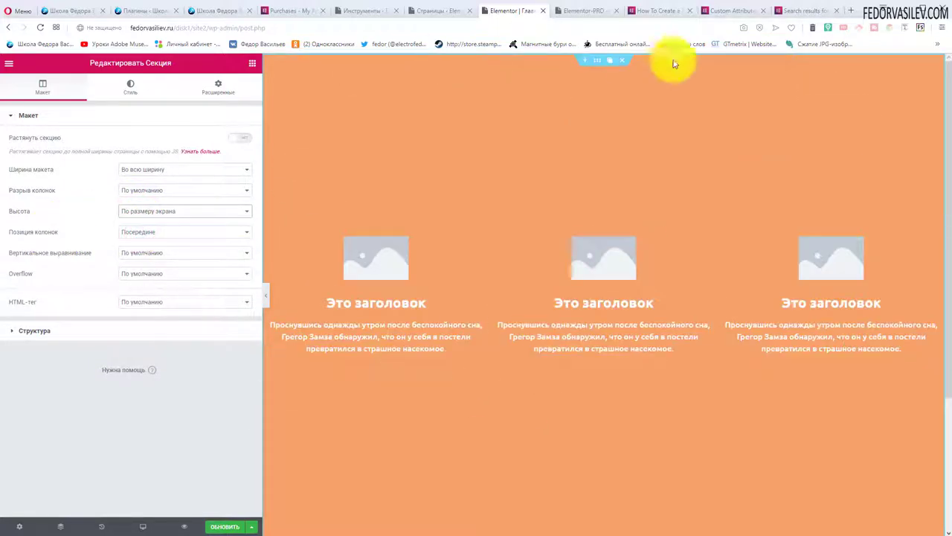
left_click(128, 221)
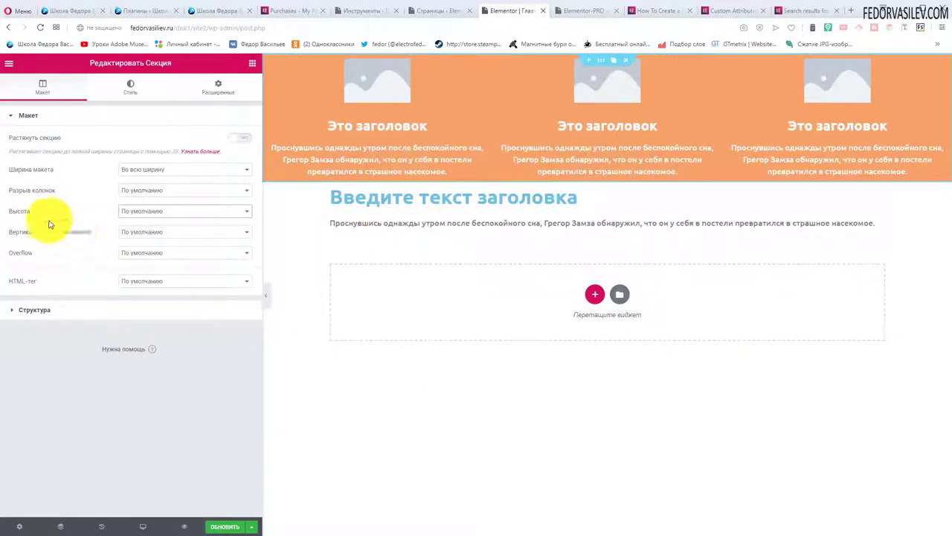
Check the orange section's Вертикальное выравнивание options, and set its Overflow to Скрыто.
left_click(155, 233)
left_click(156, 234)
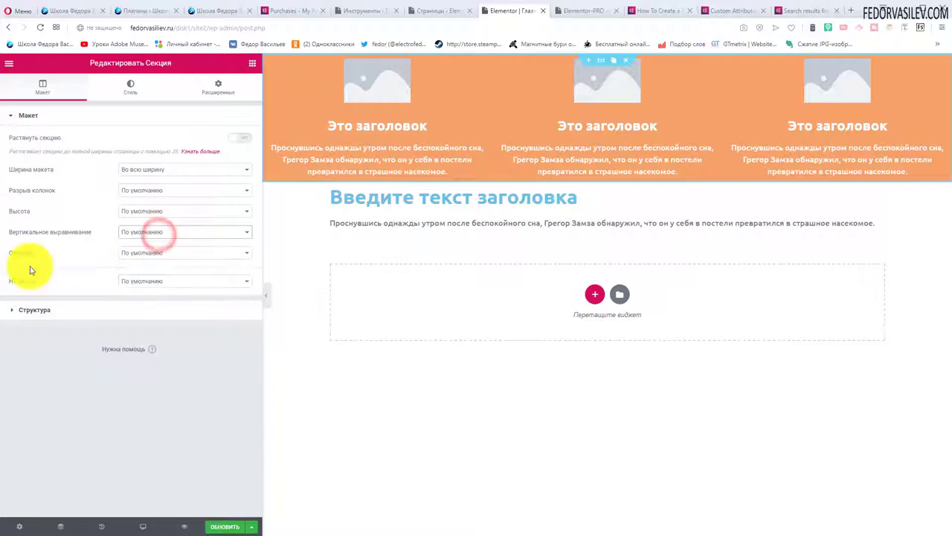
left_click(165, 254)
left_click(132, 271)
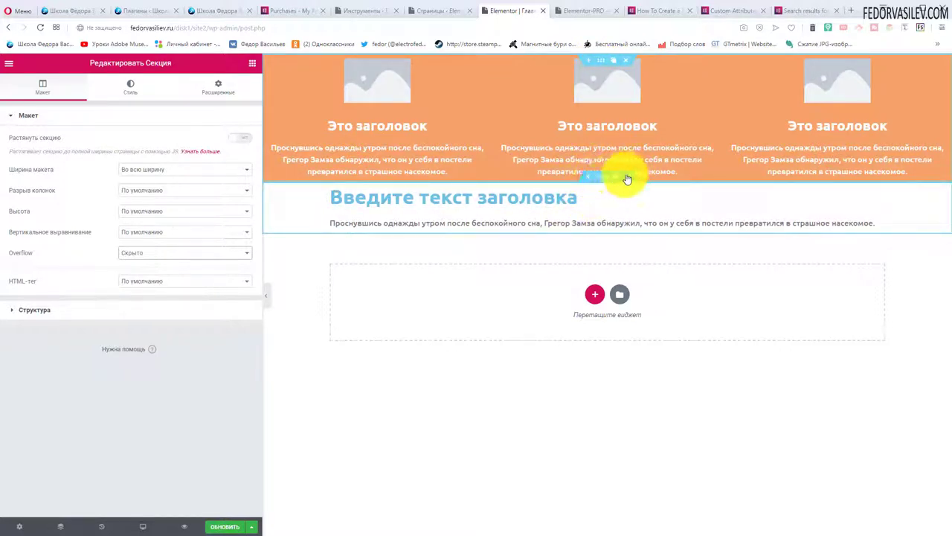
Check the Overflow and HTML-тег options of the heading section, keeping both at По умолчанию.
left_click(602, 182)
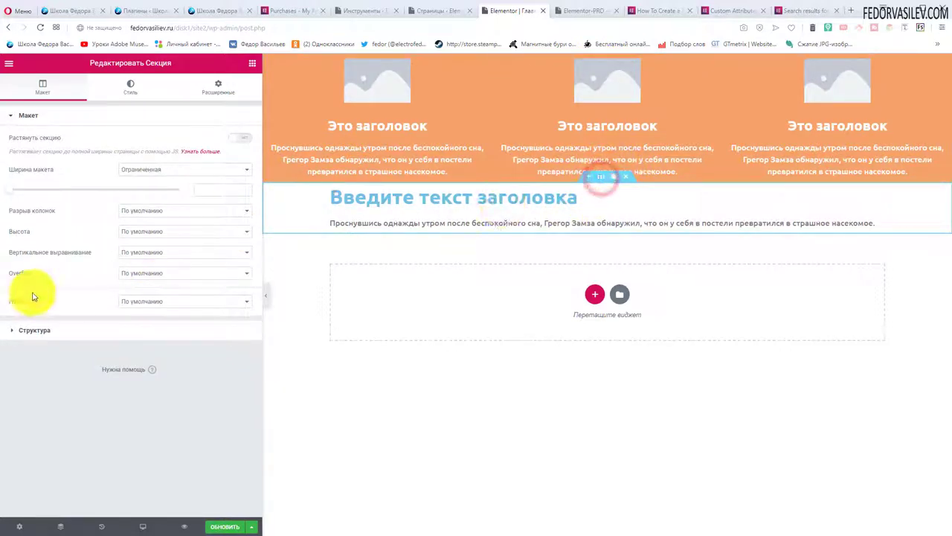
left_click(160, 273)
left_click(141, 289)
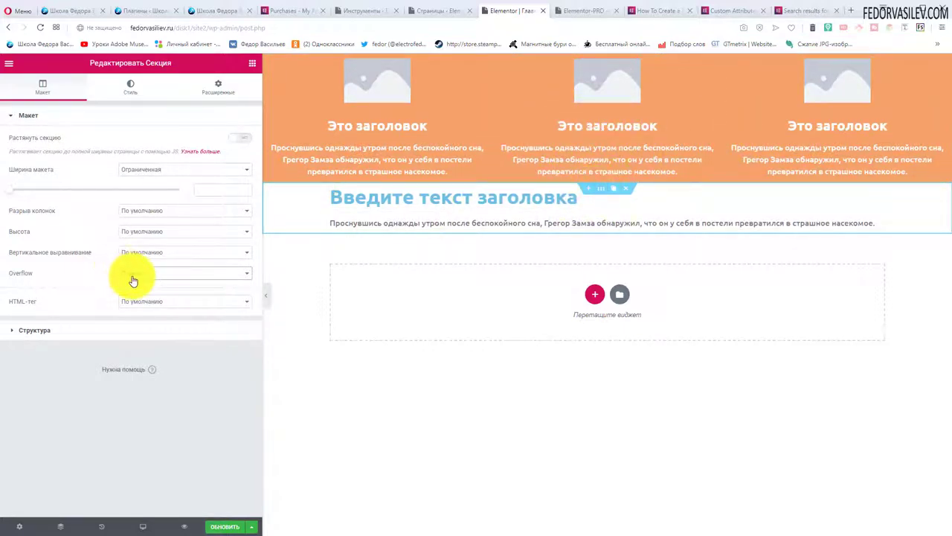
left_click(176, 302)
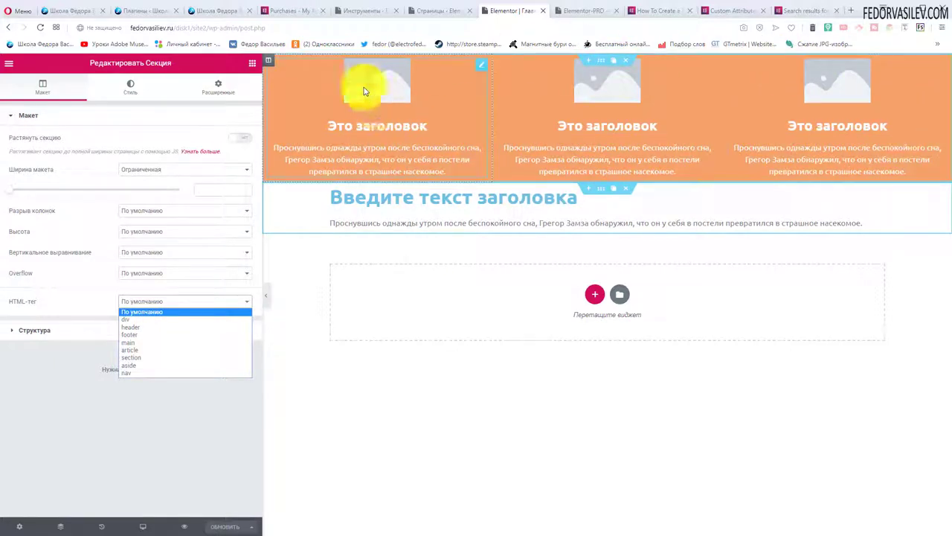
left_click(134, 328)
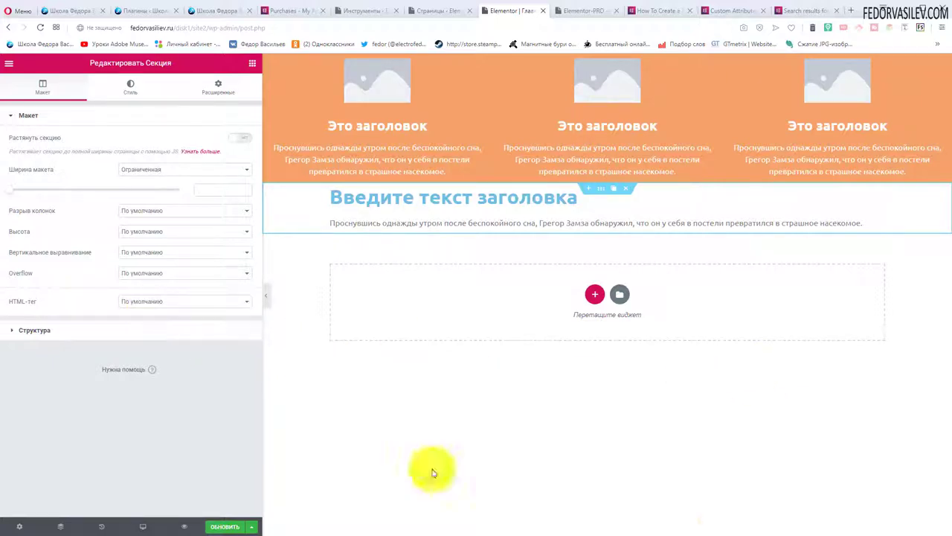
Collapse the Макет settings of the heading section and view its Структура presets.
left_click(27, 114)
left_click(27, 117)
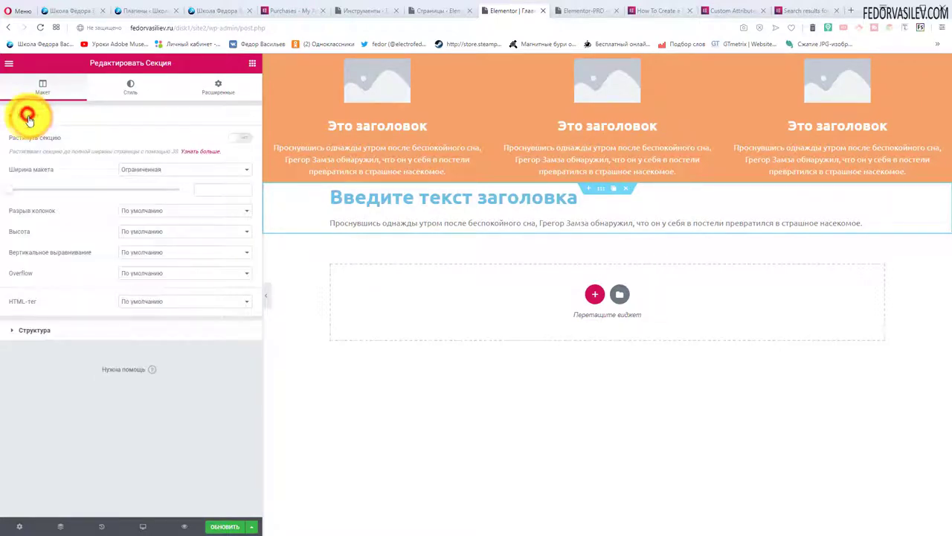
left_click(31, 116)
left_click(30, 140)
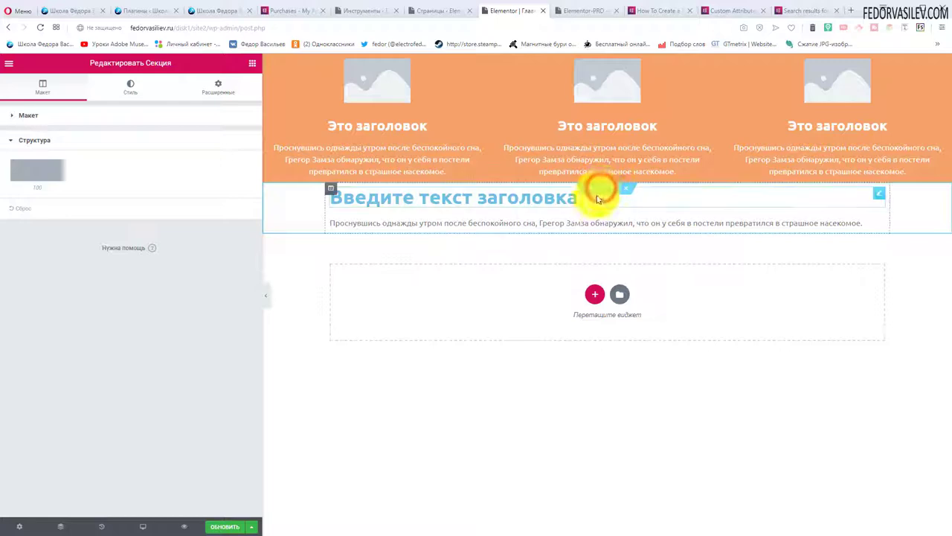
Try the 25,25,50, 50,25,25, 25,50,25 and 16,66,16 structures on the orange section, and reset it to three equal columns.
left_click(601, 63)
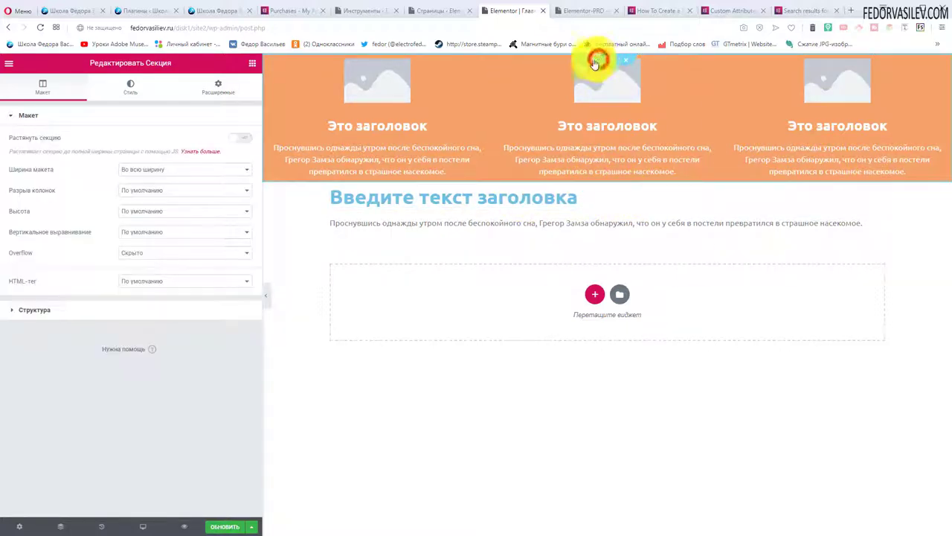
left_click(28, 309)
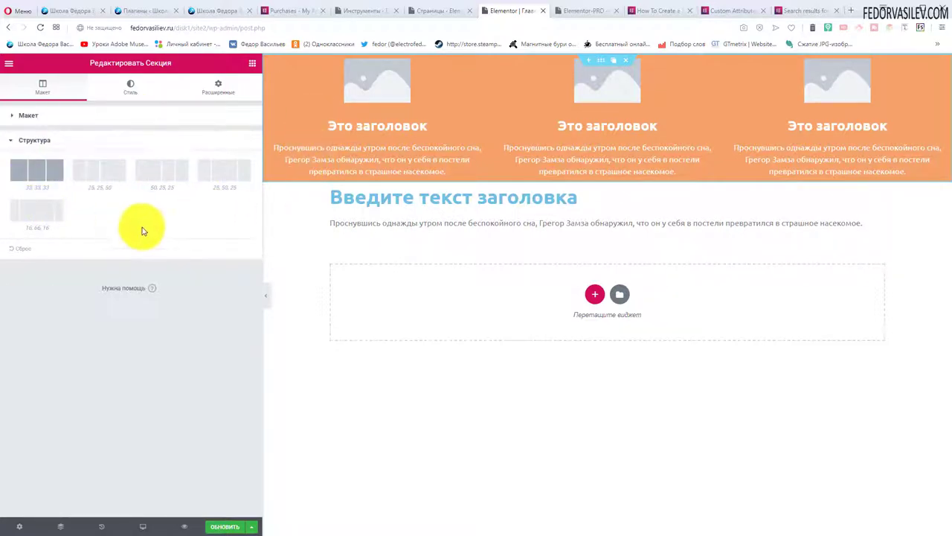
left_click(99, 169)
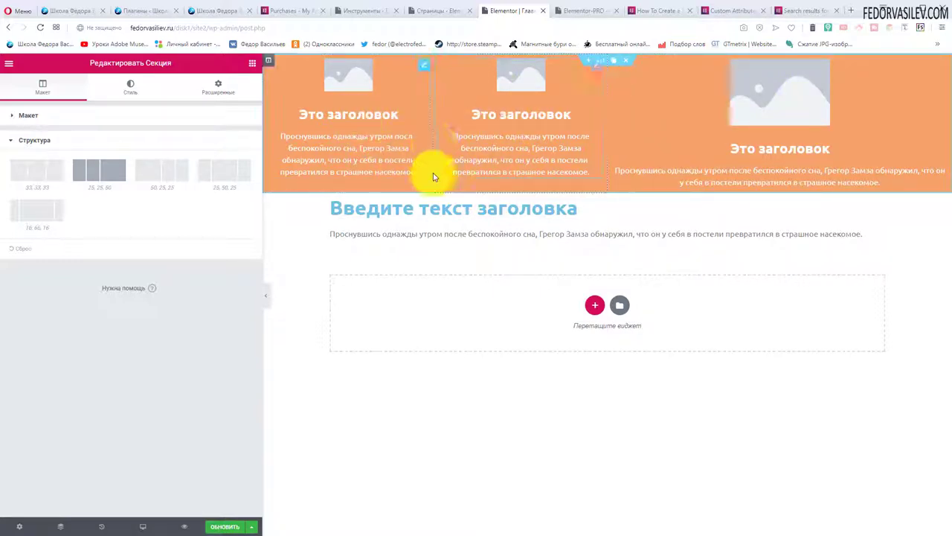
left_click(154, 171)
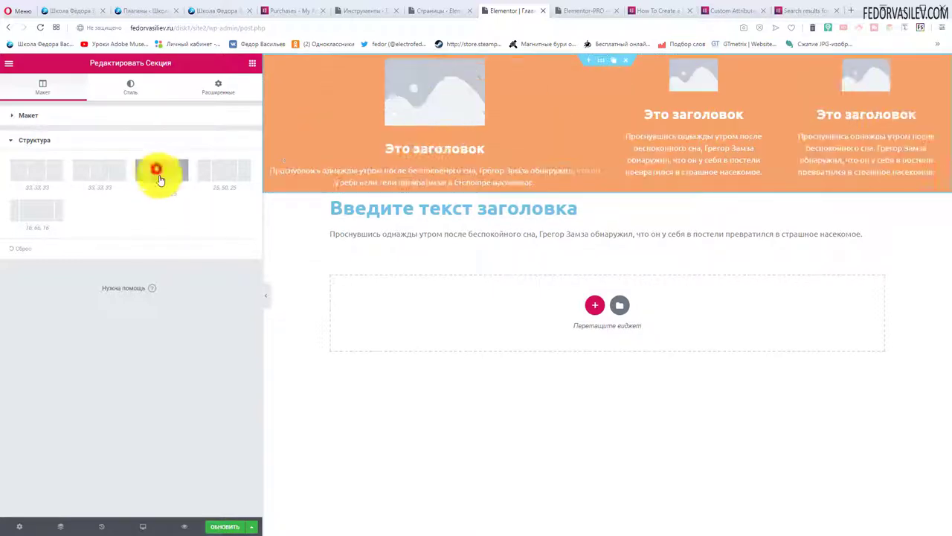
left_click(216, 171)
left_click(26, 215)
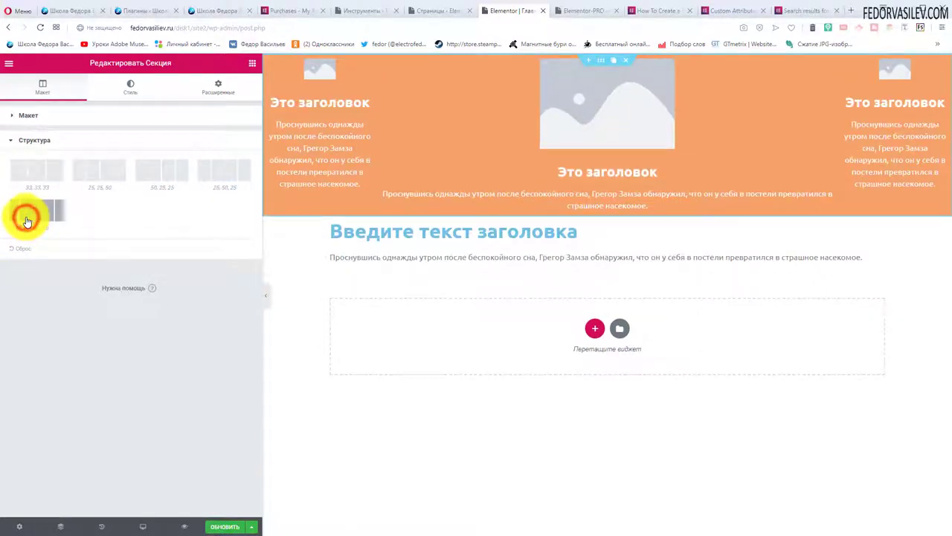
left_click(12, 249)
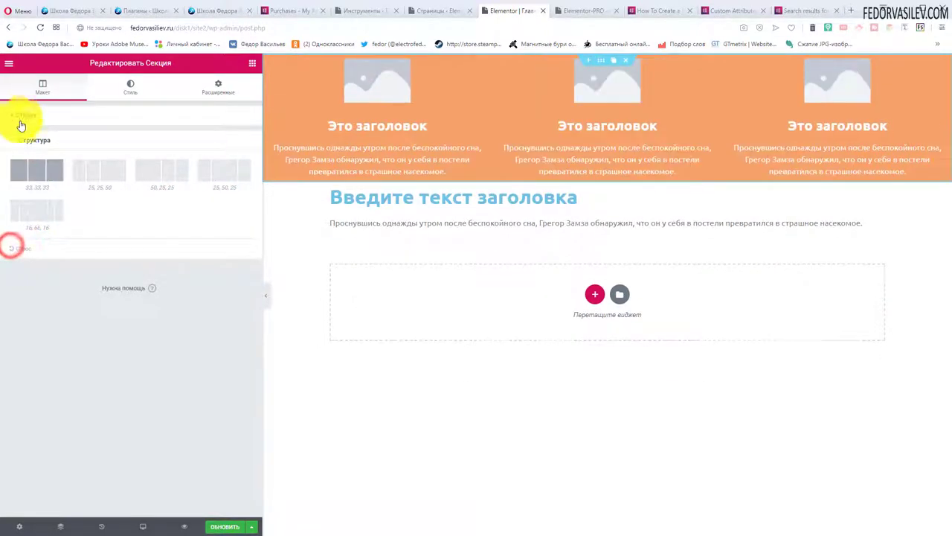
Review the orange section's Фон style settings in both the Обычное and Наведение states.
left_click(131, 87)
left_click(29, 118)
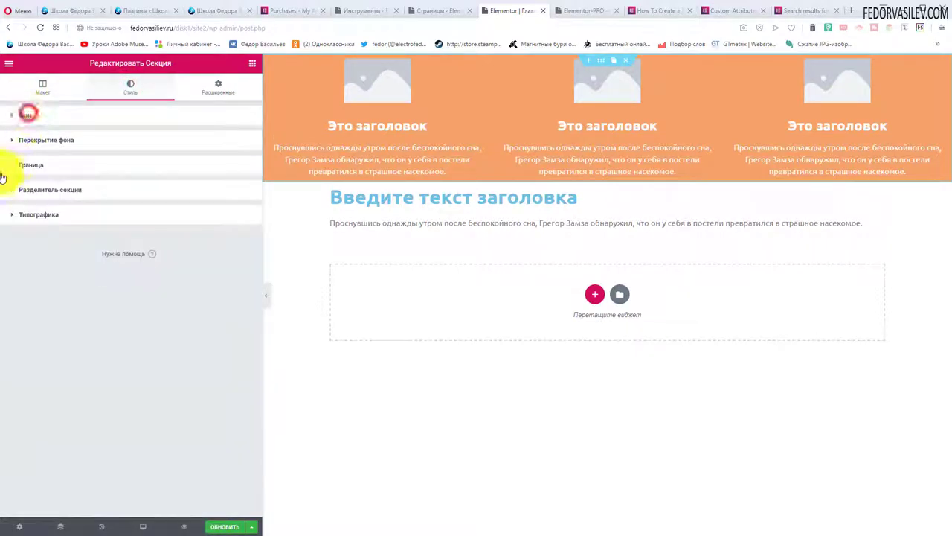
left_click(15, 120)
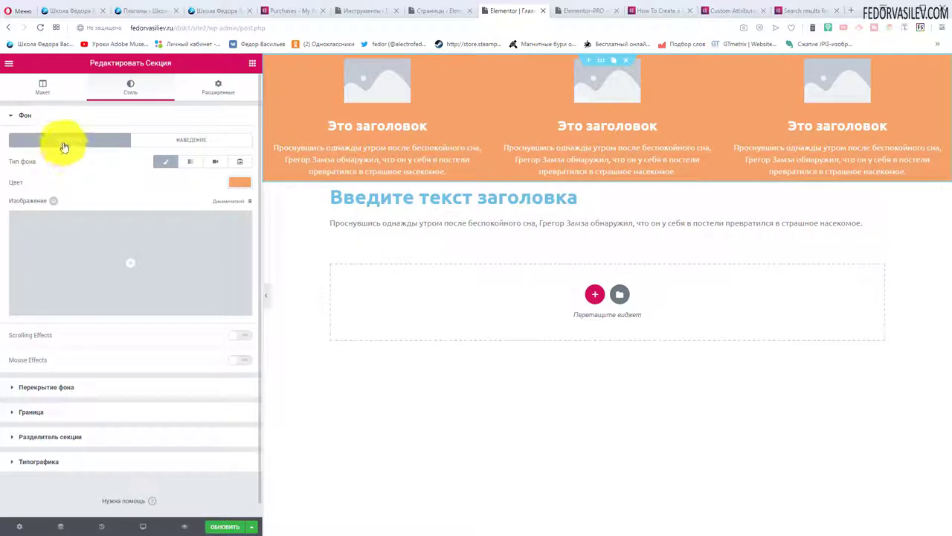
left_click(180, 140)
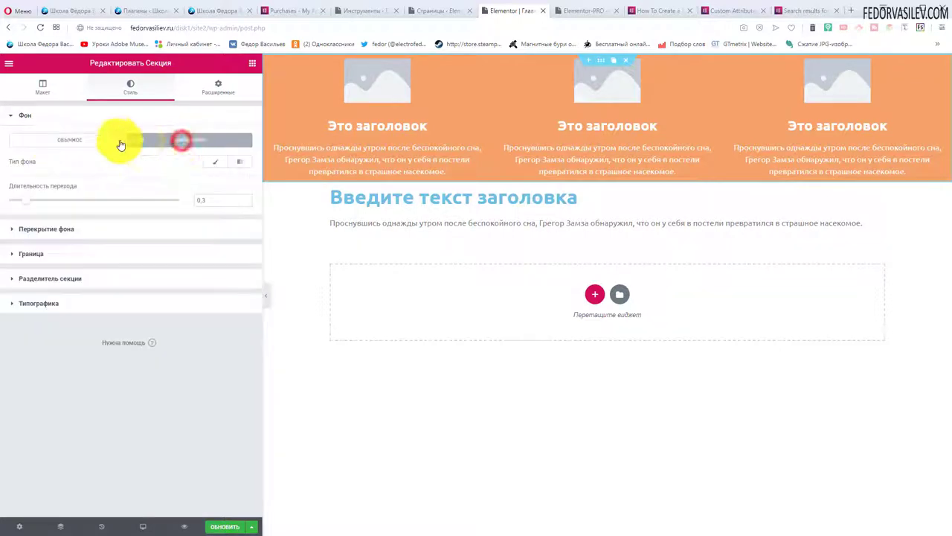
left_click(105, 140)
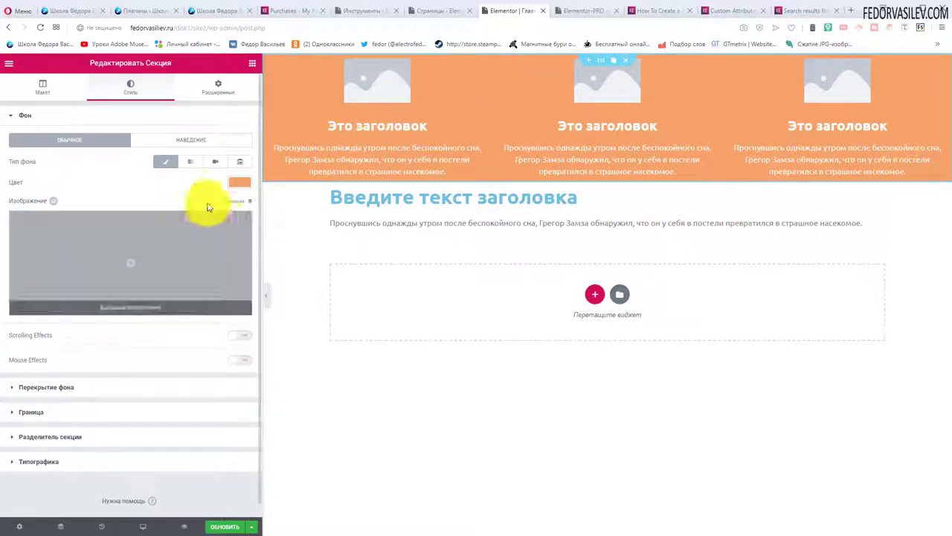
Try a transparent background colour on the section, clear the colour, and restore the orange swatch.
left_click(239, 183)
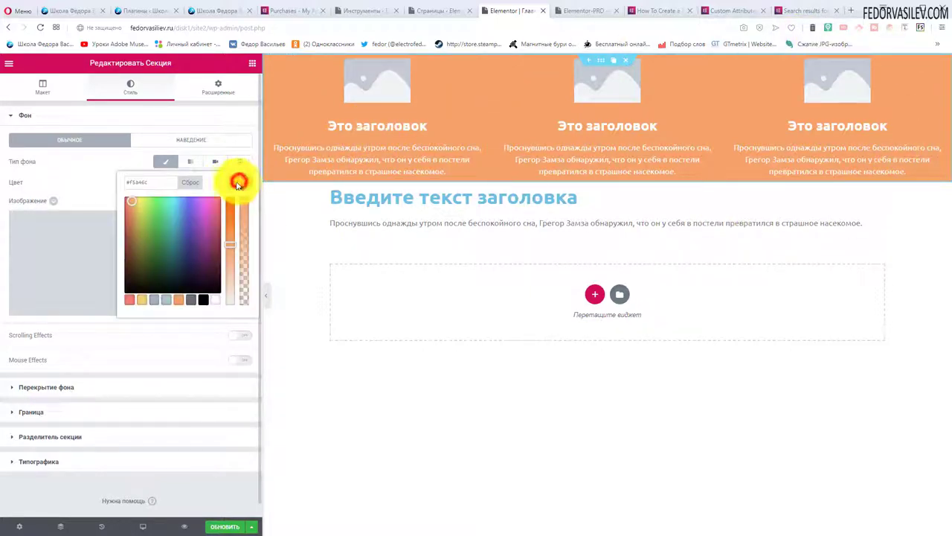
left_click_drag(246, 227, 240, 192)
left_click(190, 183)
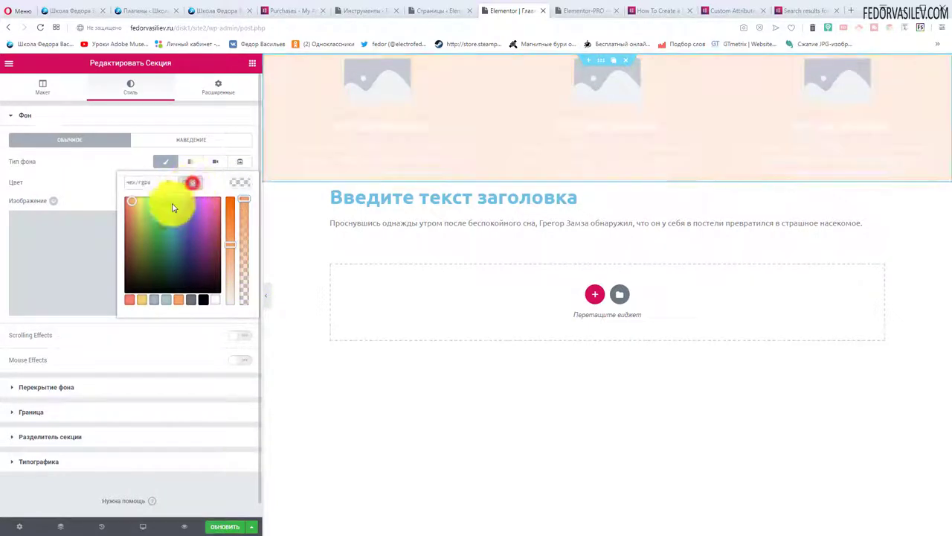
left_click(179, 299)
left_click(76, 163)
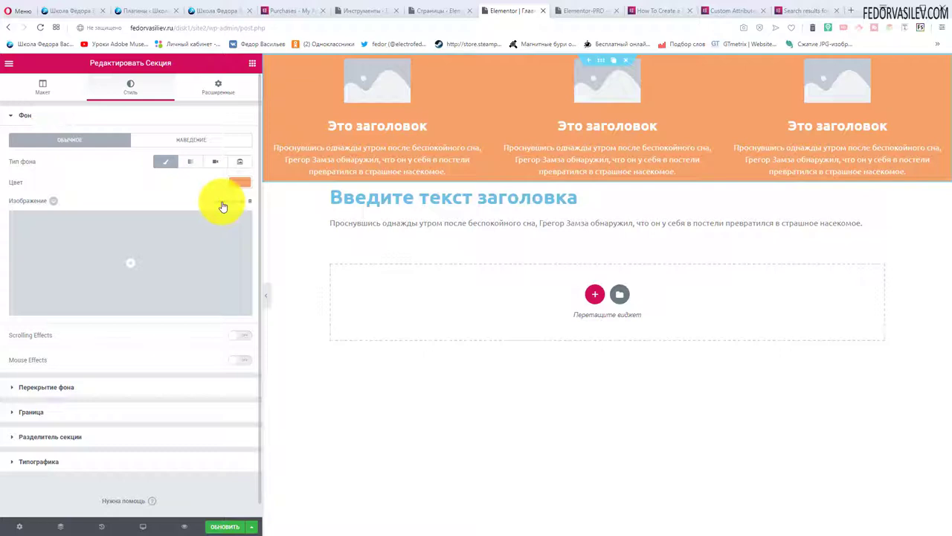
Browse the section's Перекрытие фона, Граница, Разделитель секции and Типографика style settings, and its Расширенные settings.
left_click(85, 388)
left_click(95, 264)
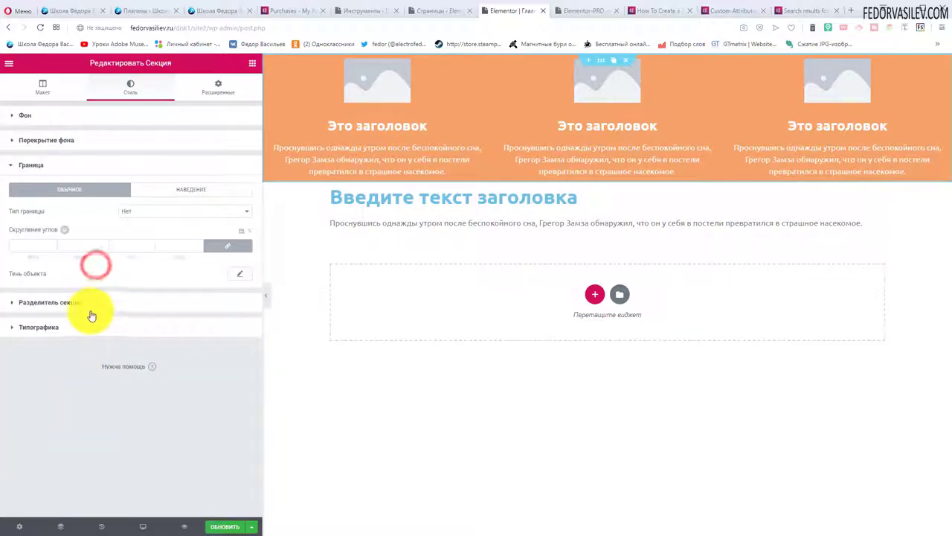
left_click(89, 305)
left_click(82, 267)
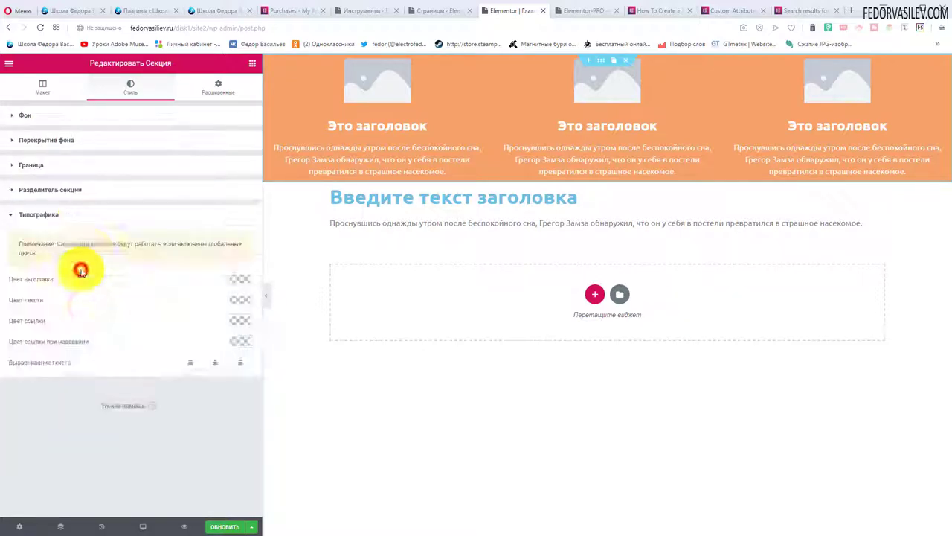
left_click(216, 87)
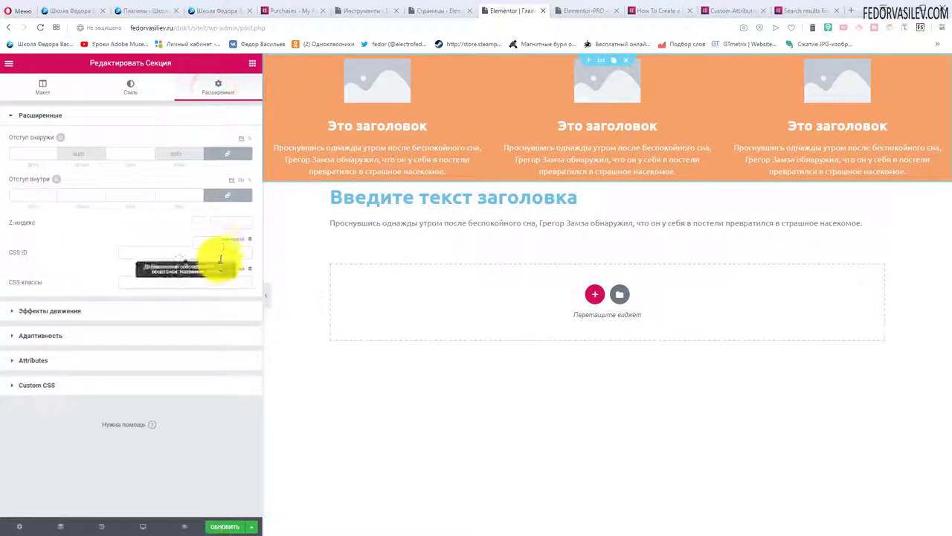
Insert the Autumn picture from the media library as the section's background image.
left_click(126, 88)
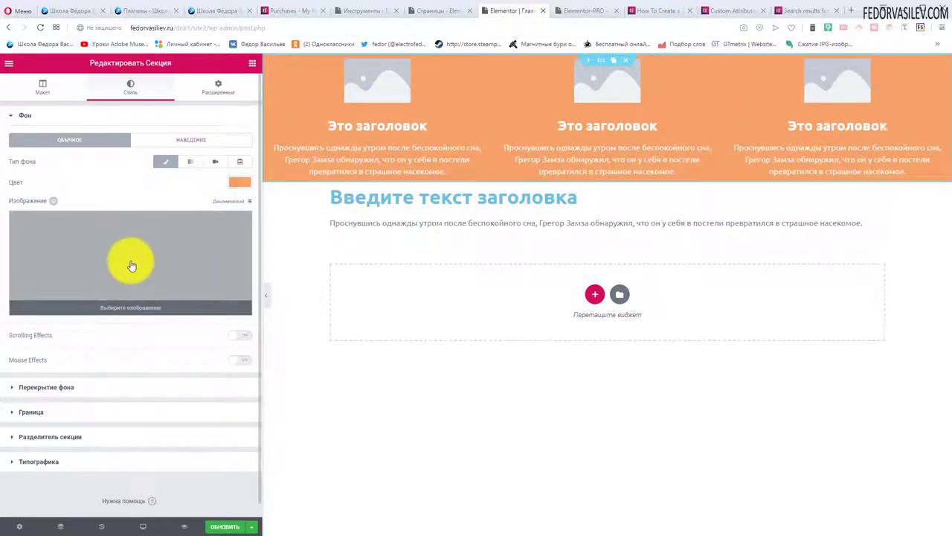
left_click(130, 261)
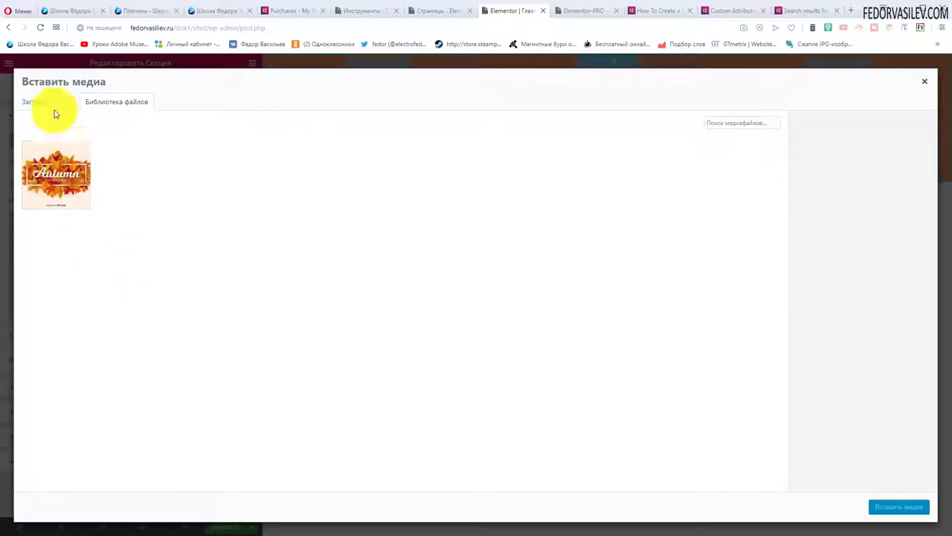
left_click(49, 101)
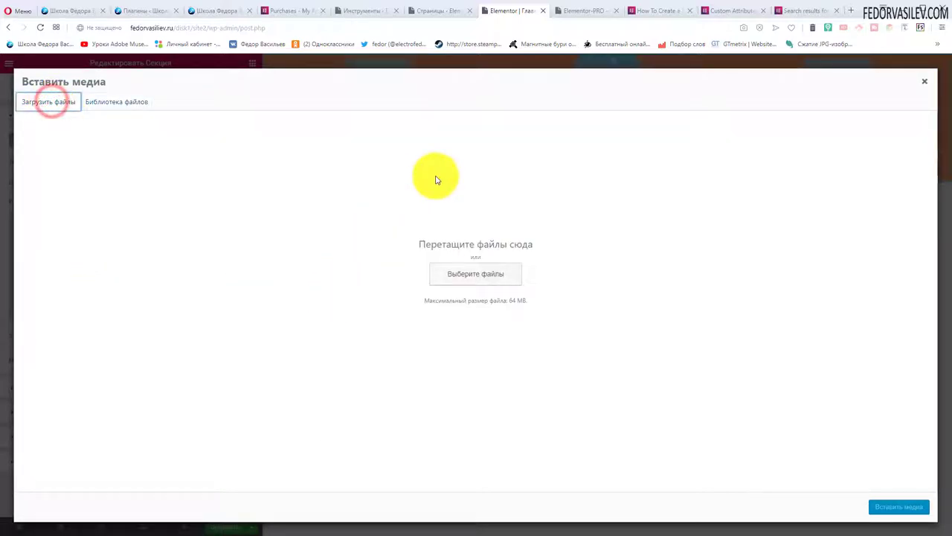
left_click(116, 102)
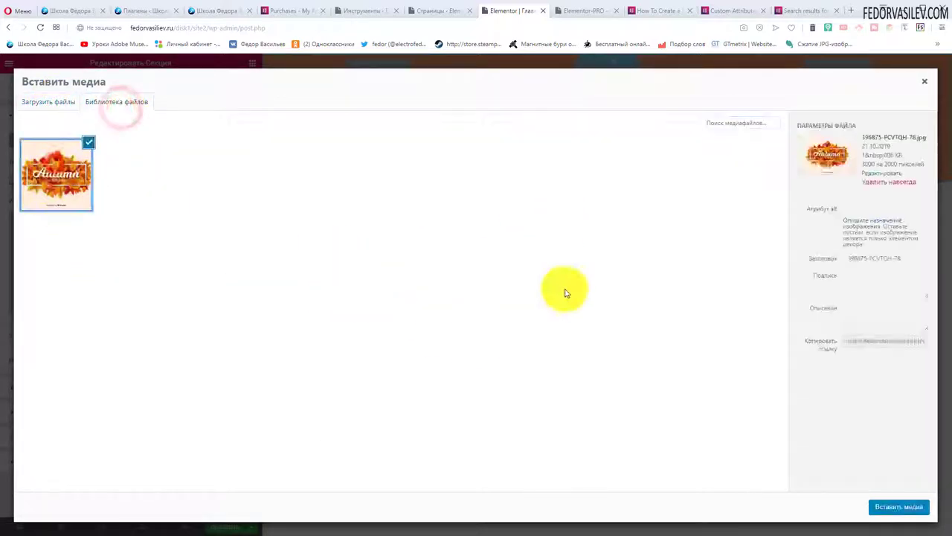
left_click(893, 507)
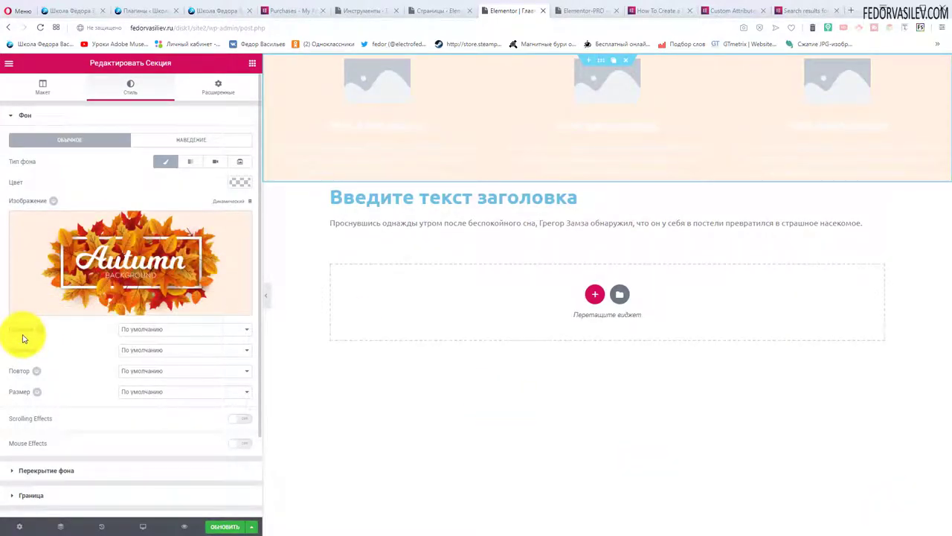
Set the background image's Позиция to Верх Лево and its Привязка to Закрепить.
left_click(141, 330)
left_click(149, 347)
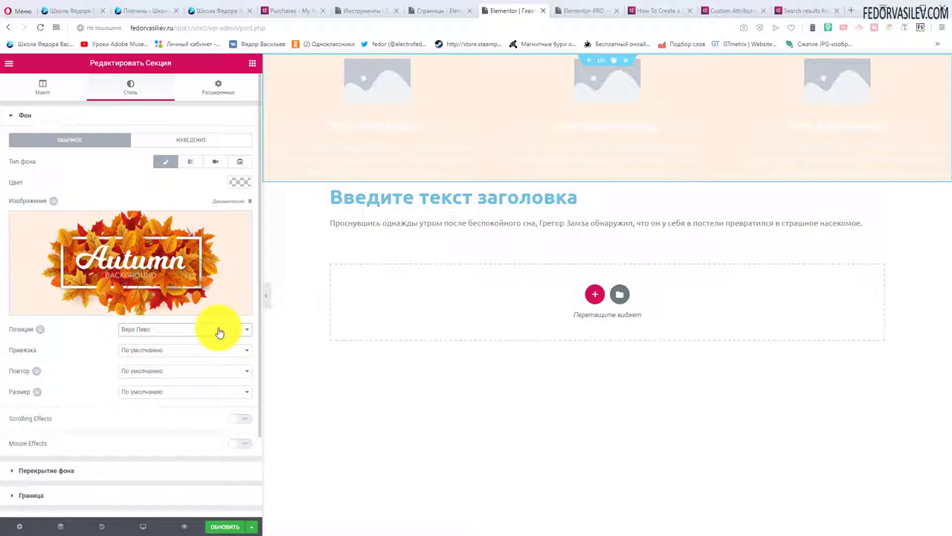
left_click(149, 350)
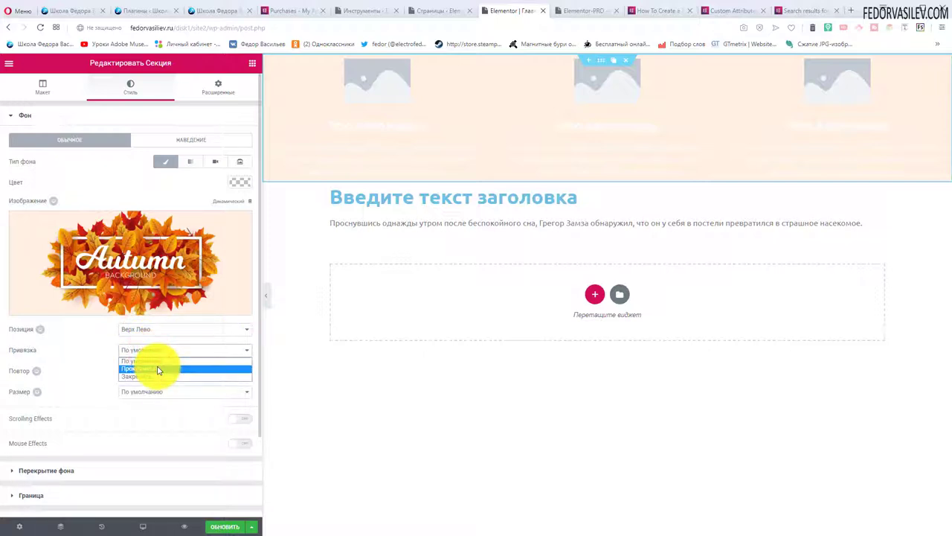
left_click(158, 369)
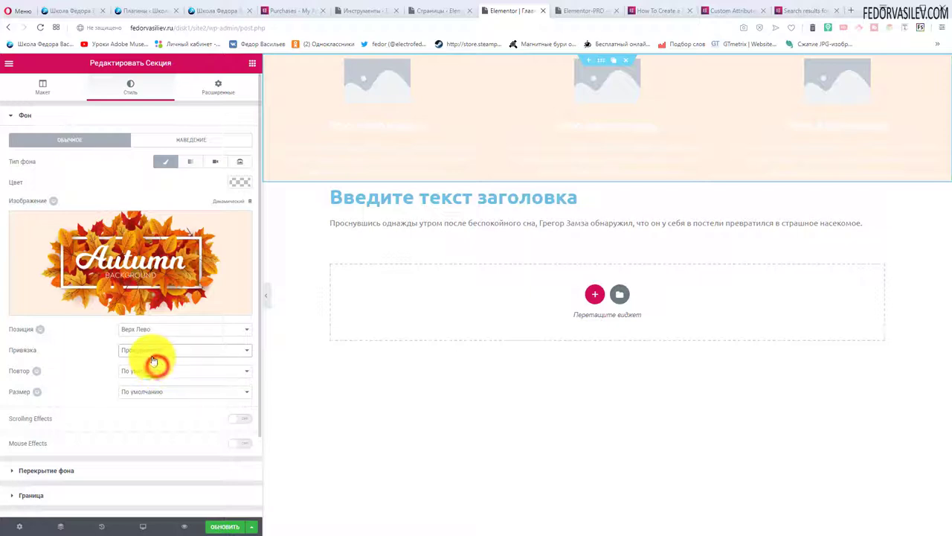
left_click(152, 349)
left_click(129, 378)
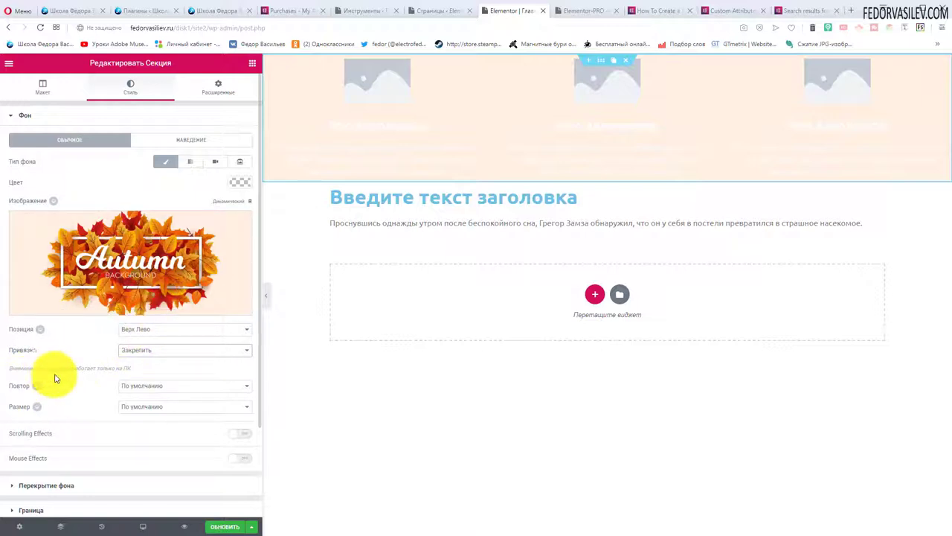
Highlight the note under Привязка, and check the background image's Повтор options.
left_click_drag(132, 368, 102, 368)
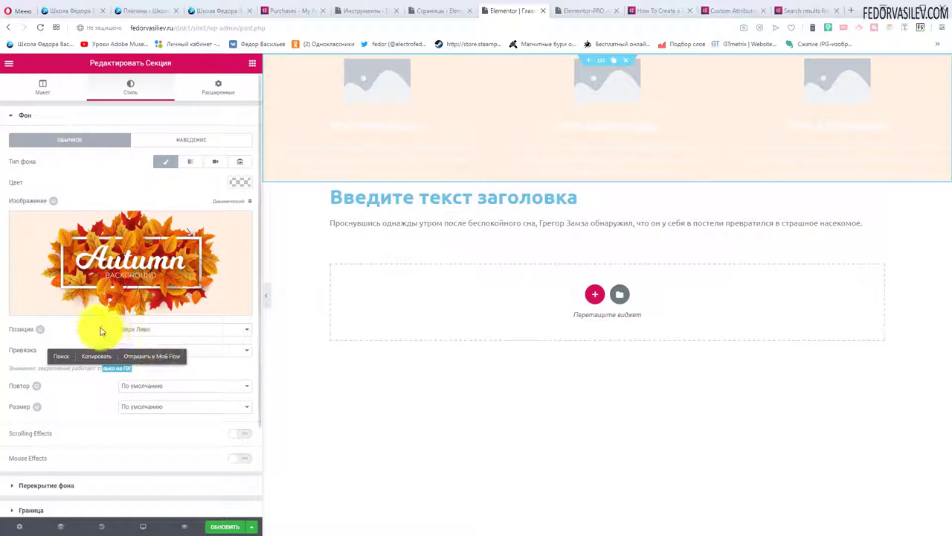
left_click(74, 323)
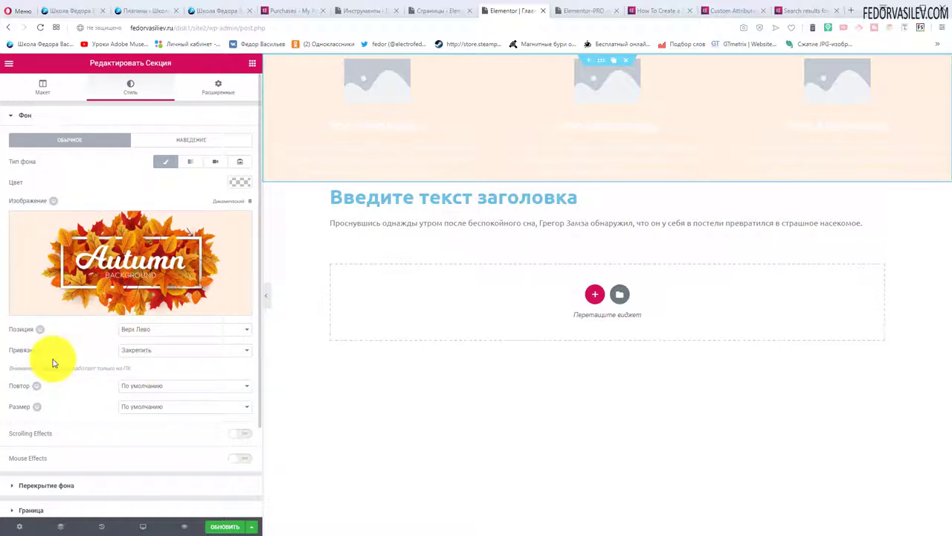
left_click(153, 385)
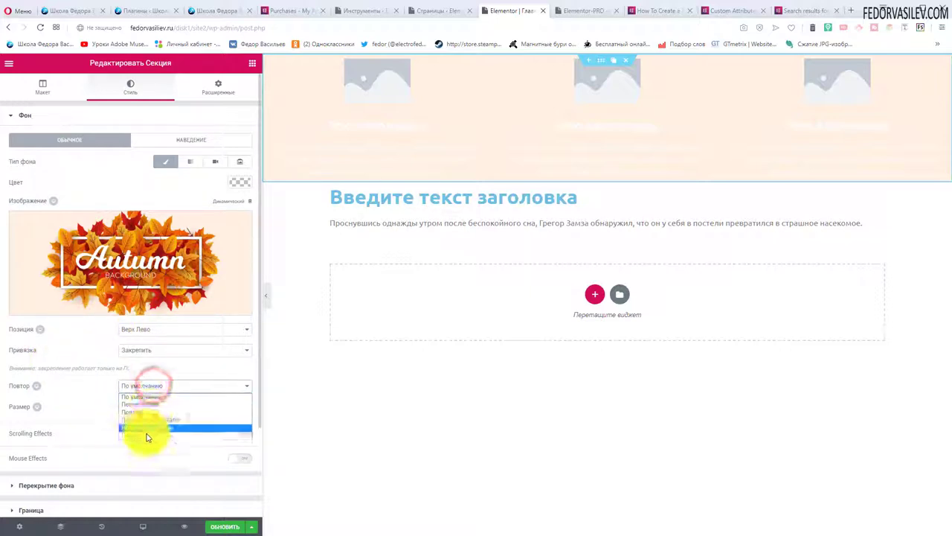
left_click(158, 370)
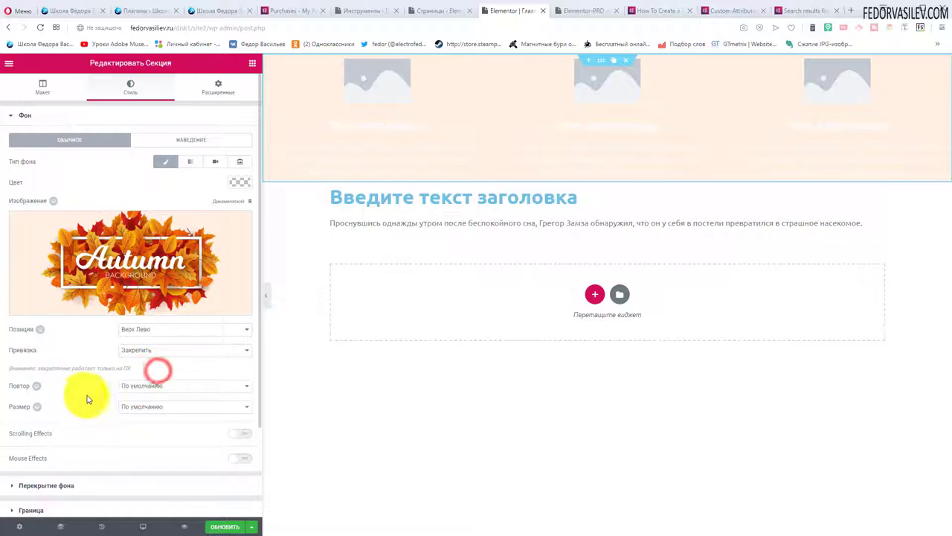
Examine the options offered for the background image's Привязка and Повтор.
left_click(141, 386)
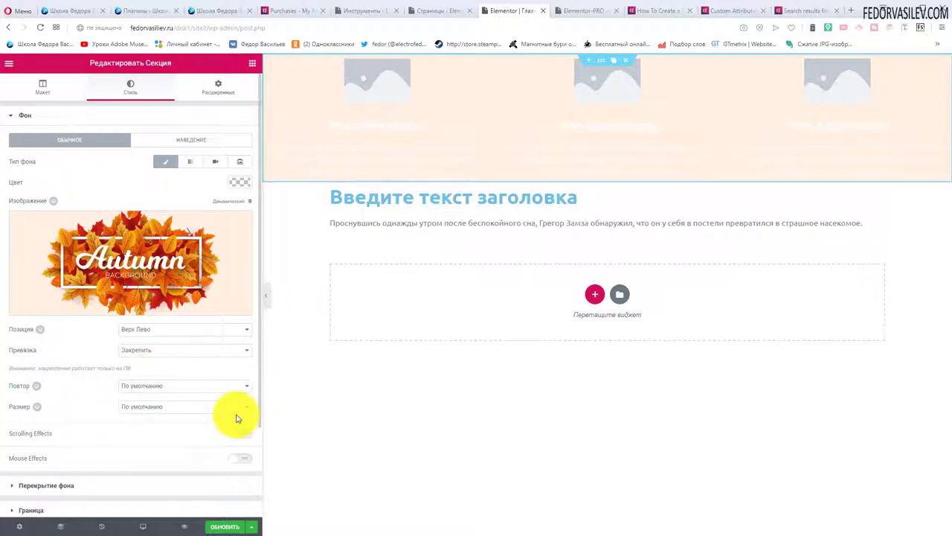
left_click(140, 354)
left_click(177, 386)
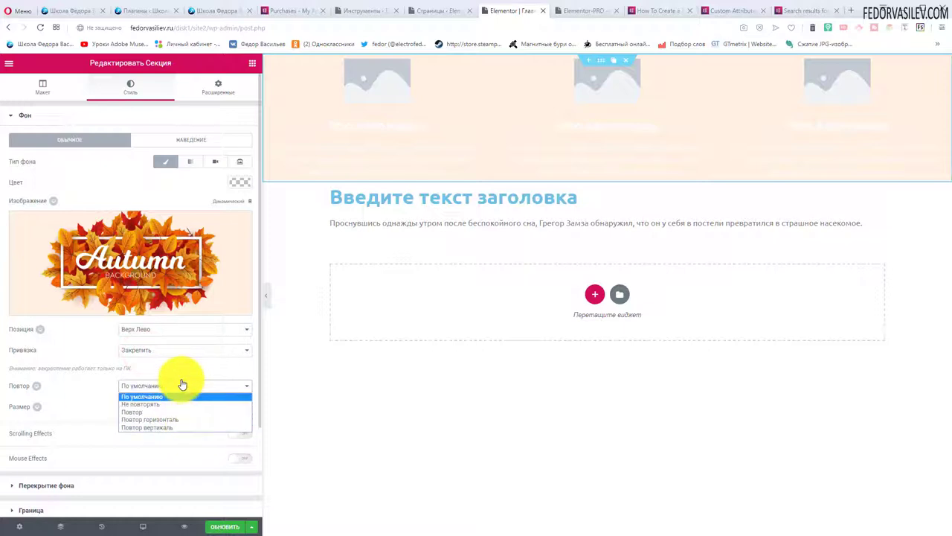
left_click(155, 383)
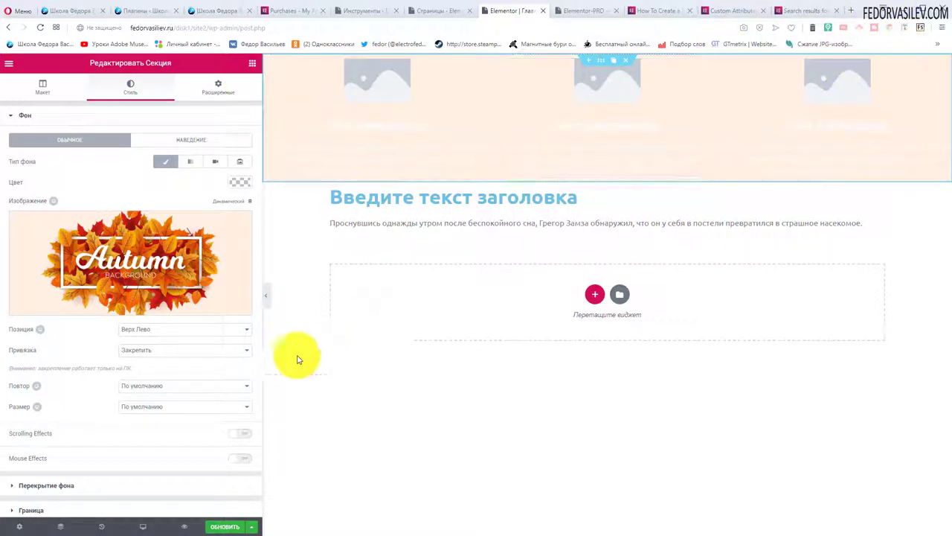
Set the background image's Позиция to Центр Центр, update the page and check it on the reloaded live site.
left_click(144, 334)
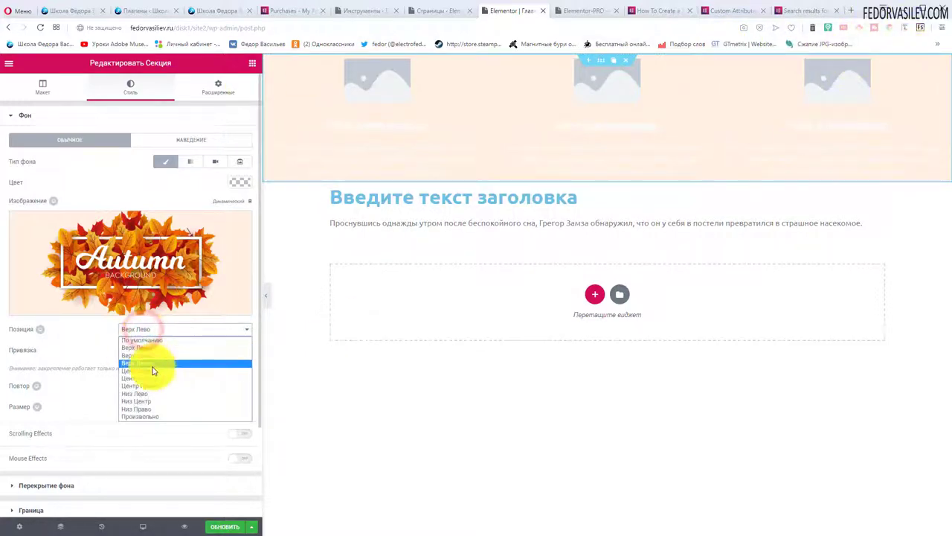
left_click(158, 380)
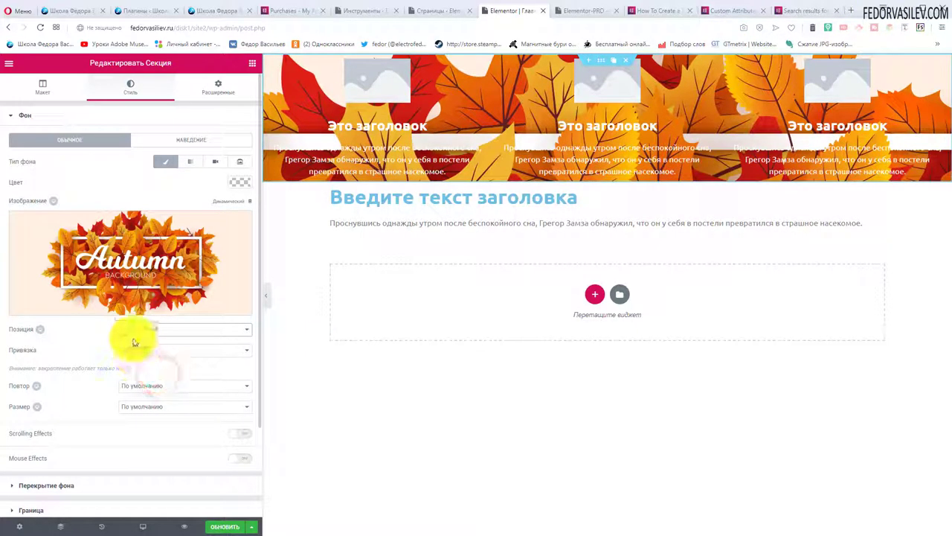
left_click(216, 525)
left_click(572, 18)
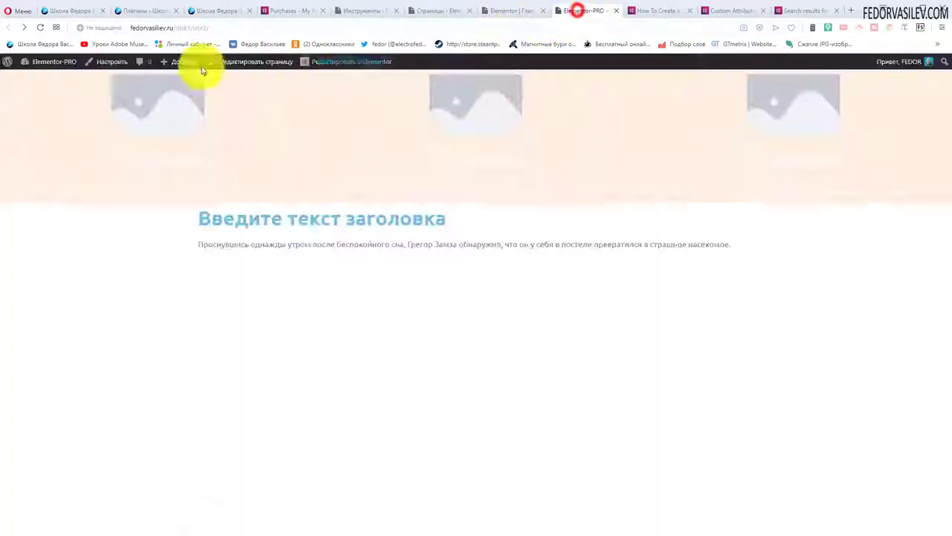
left_click(41, 28)
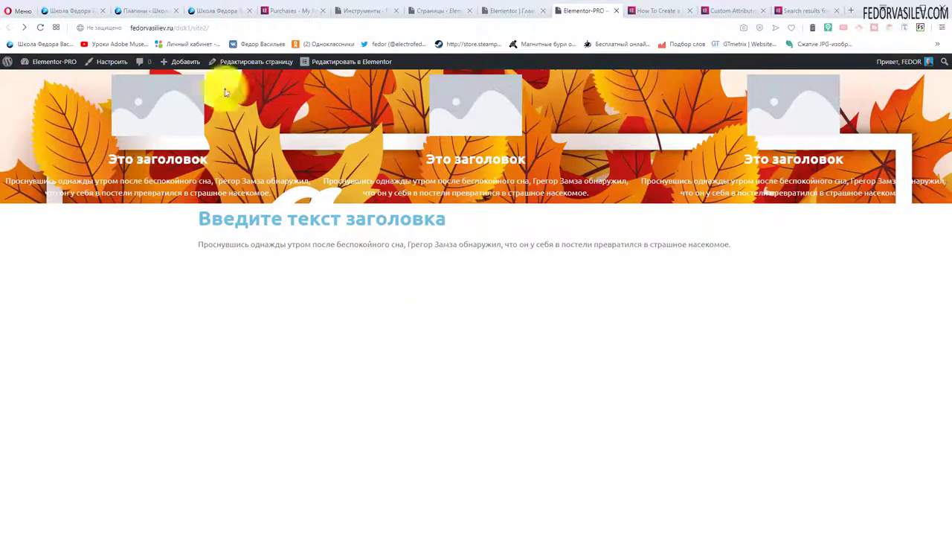
key("ctrl+shift+Tab")
Try the background image's Размер as Автоматически and as Перекрыть.
left_click(168, 406)
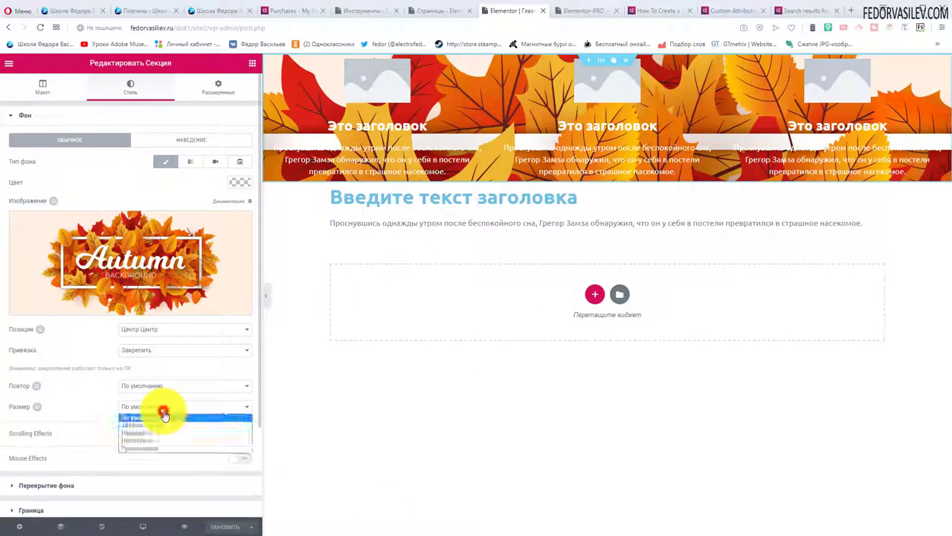
left_click(172, 426)
left_click(170, 406)
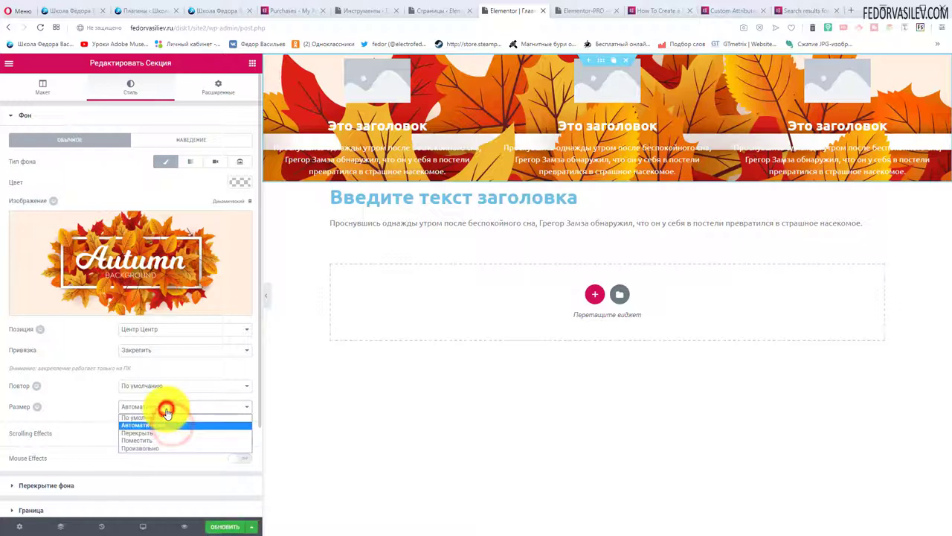
left_click(170, 433)
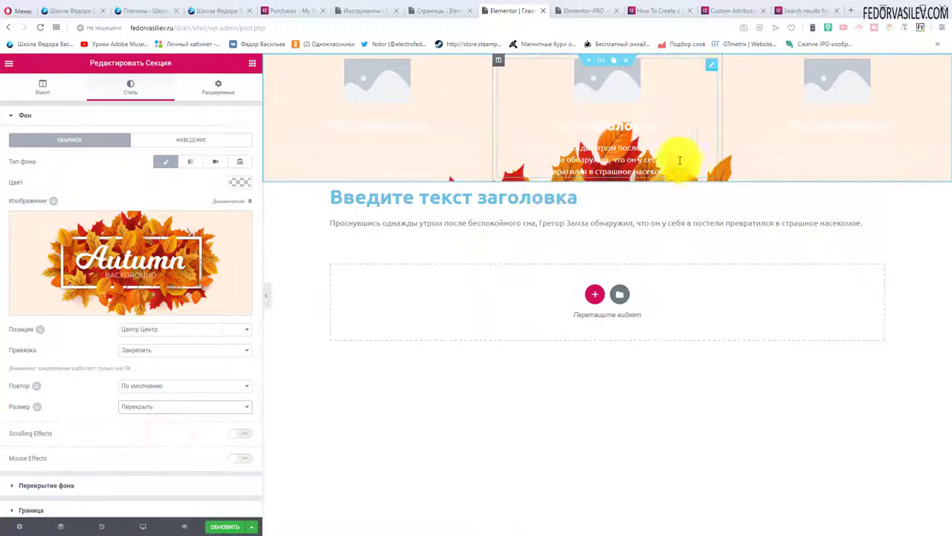
Set the background image's Позиция to Верх Центр and compare the Поместить and Произвольно sizes.
left_click(125, 408)
left_click(149, 443)
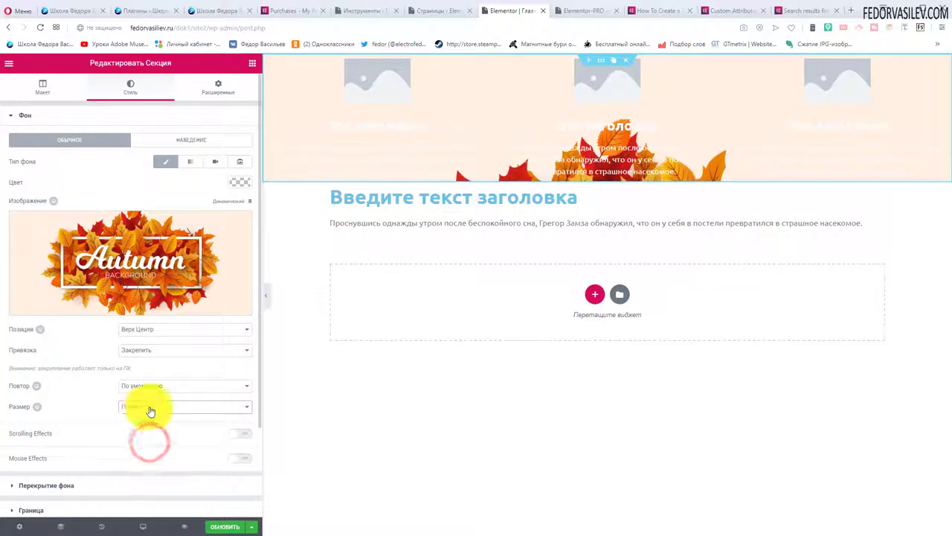
left_click(148, 406)
left_click(153, 449)
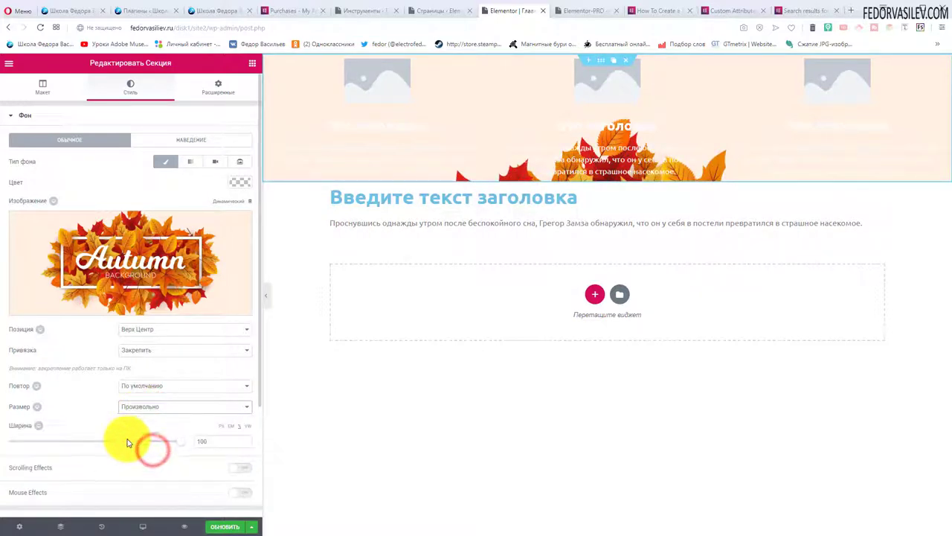
left_click(140, 411)
left_click(138, 439)
Set the background image's Размер to Произвольно with a Ширина of 26%.
left_click(139, 408)
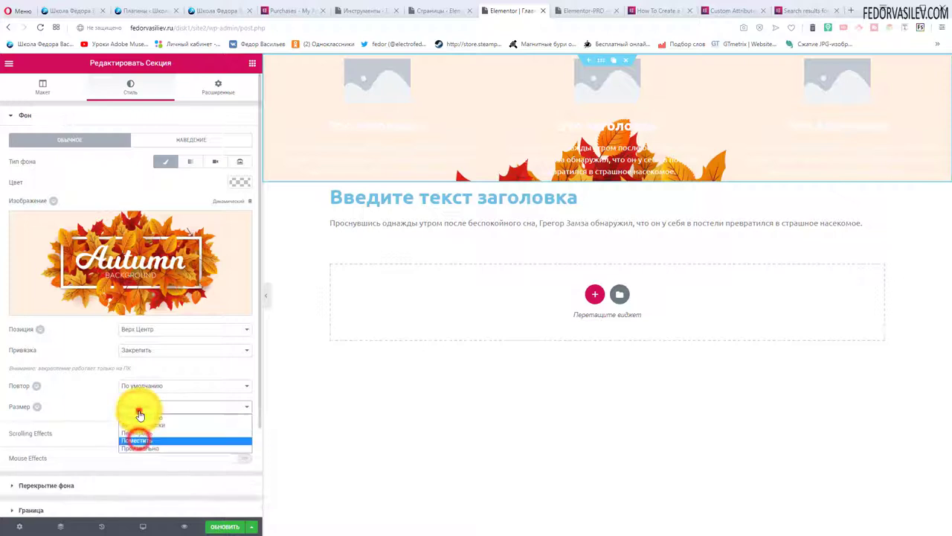
left_click(140, 450)
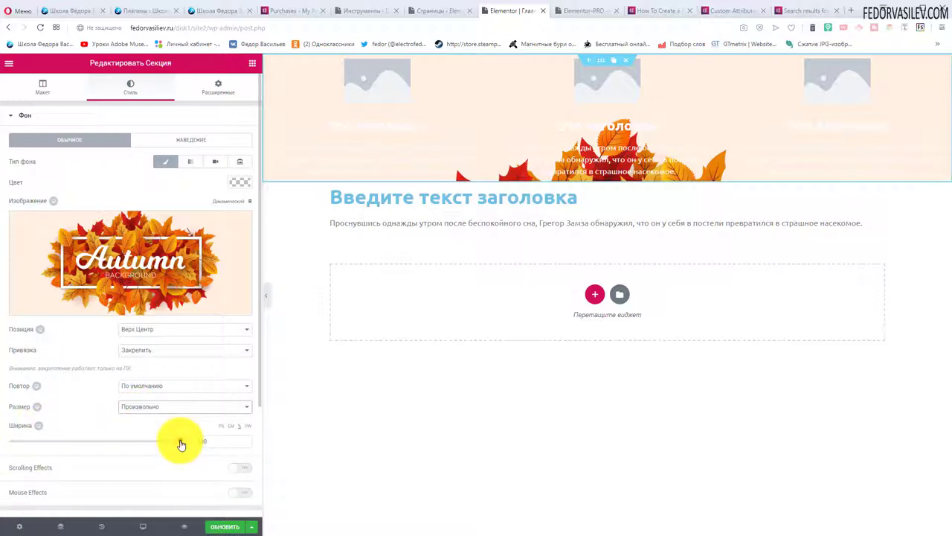
left_click_drag(181, 444, 54, 456)
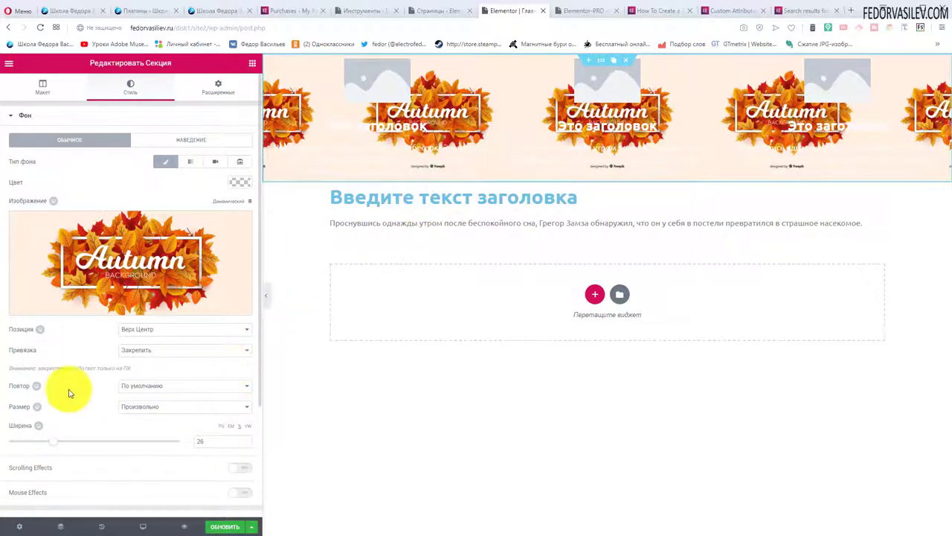
Compare Не повторять and Повтор for the background image's repetition, and leave Повтор set to Не повторять.
left_click(156, 390)
left_click(160, 402)
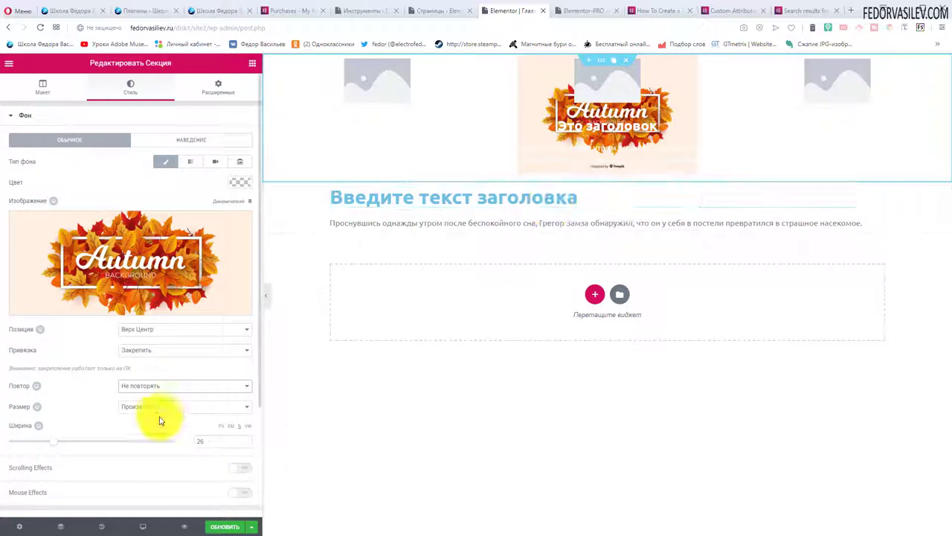
left_click(142, 388)
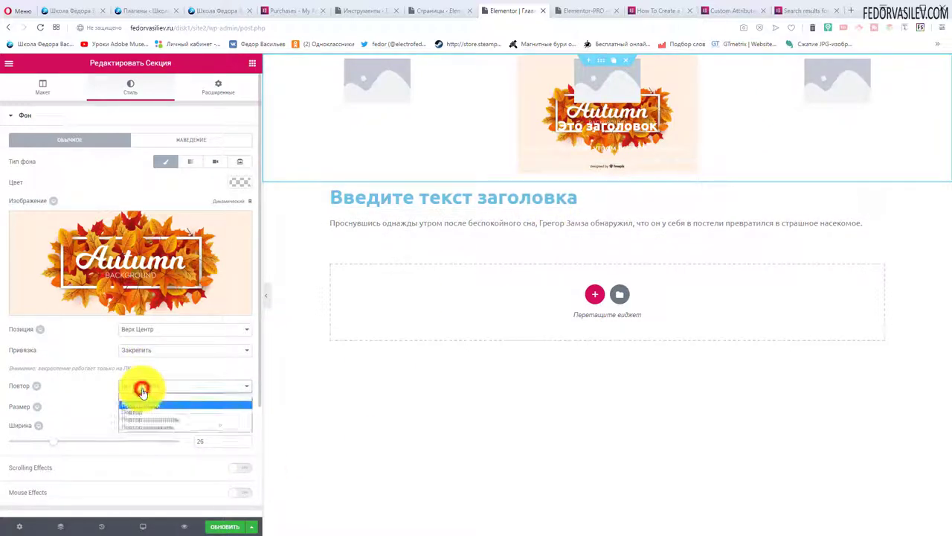
left_click(141, 412)
left_click(149, 385)
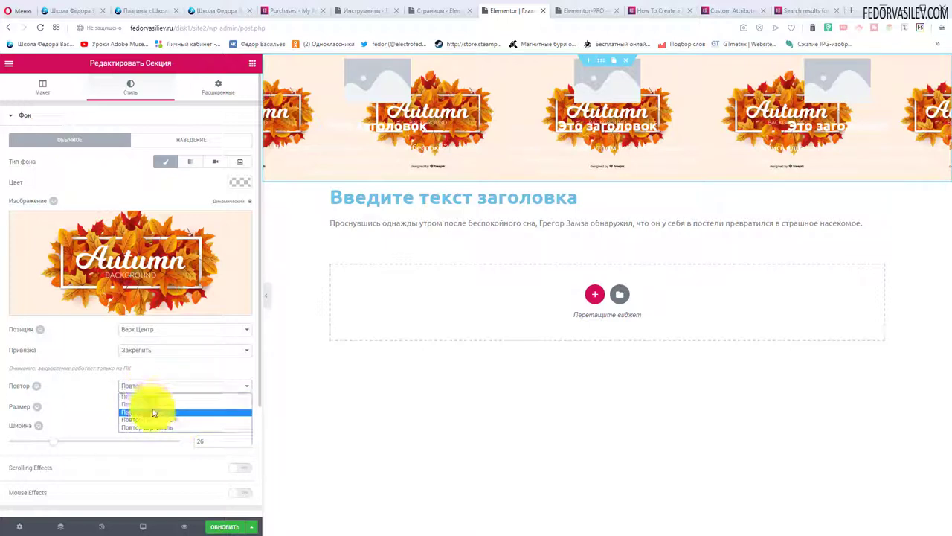
left_click(153, 404)
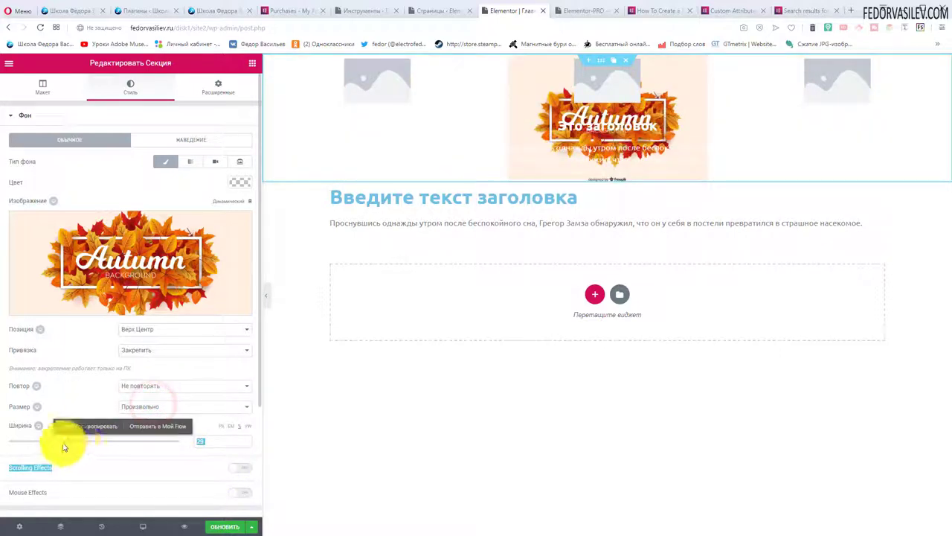
Try a background image Ширина of 38%, and one of 623 in pixel units.
left_click_drag(59, 440, 75, 454)
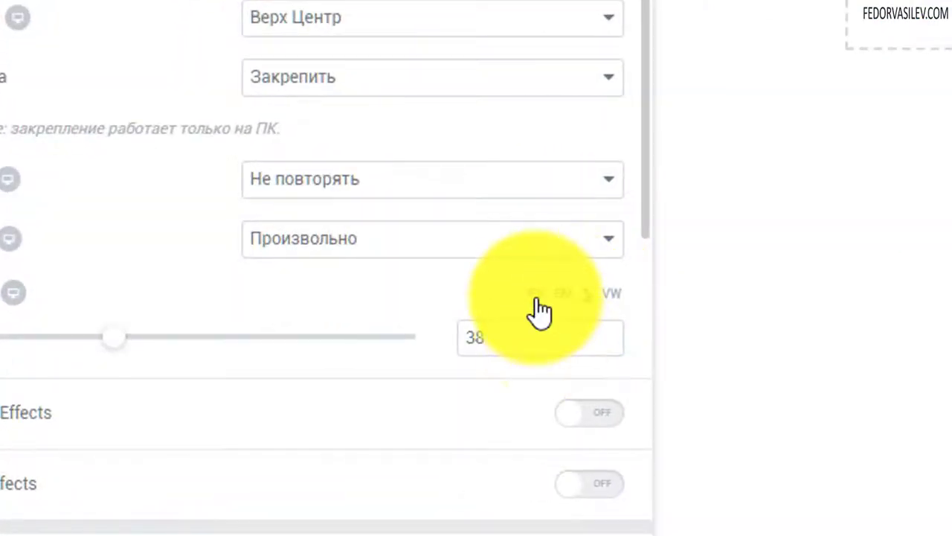
left_click(535, 294)
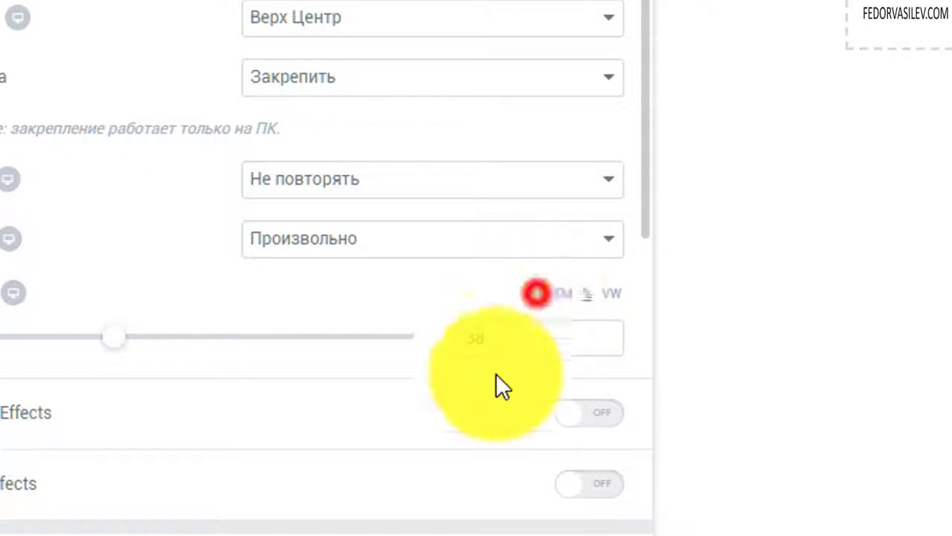
left_click_drag(2, 336, 238, 348)
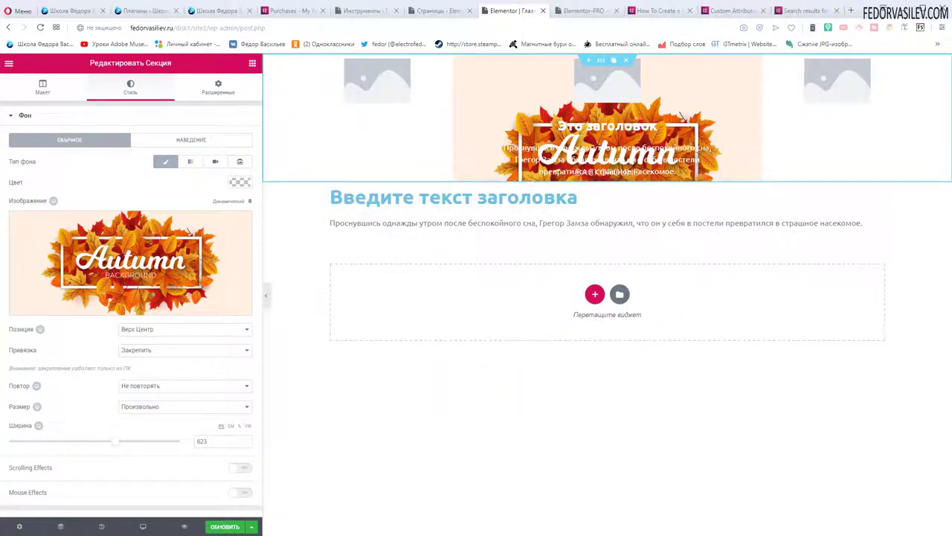
Set the background image's Размер to Поместить, turn on Scrolling Effects and look through the effect options.
left_click(146, 409)
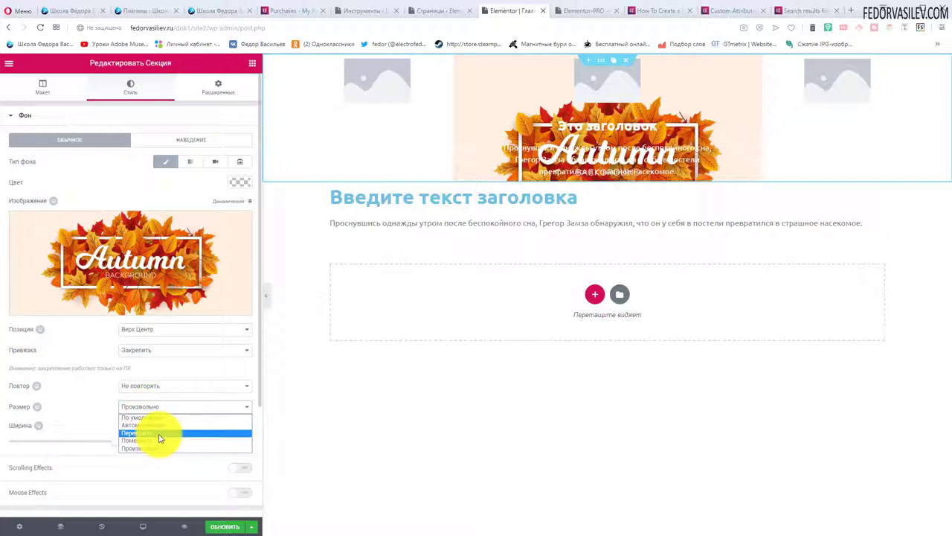
left_click(159, 440)
scroll(160, 445, "down", 1)
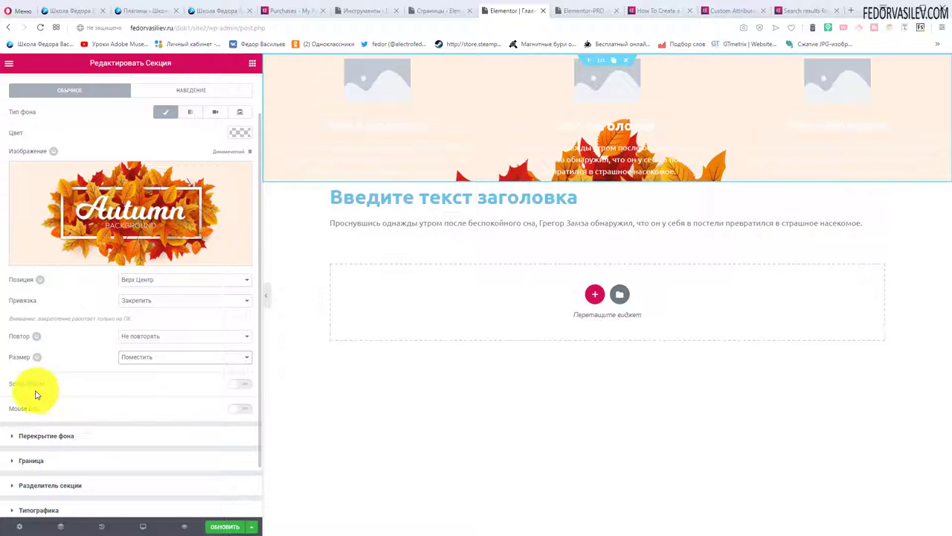
left_click(245, 384)
scroll(185, 404, "down", 2)
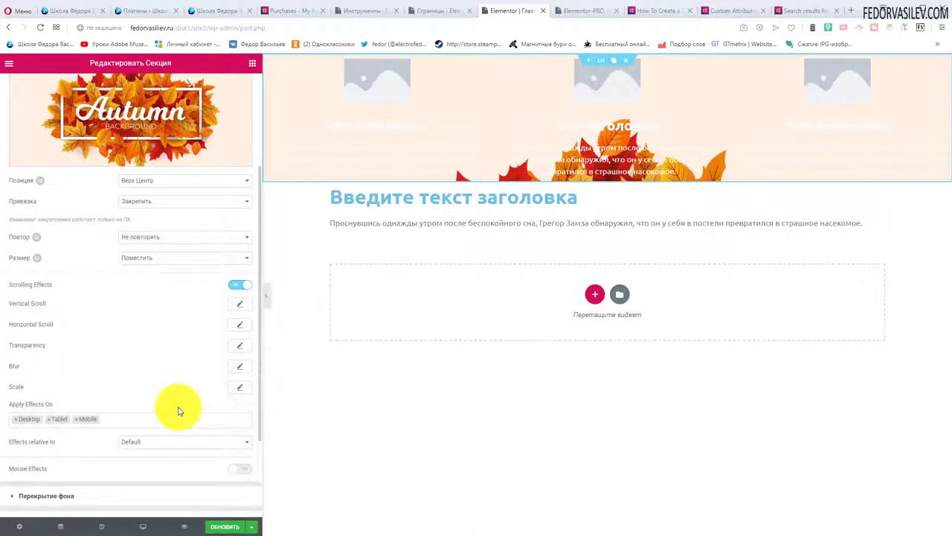
scroll(176, 381, "up", 1)
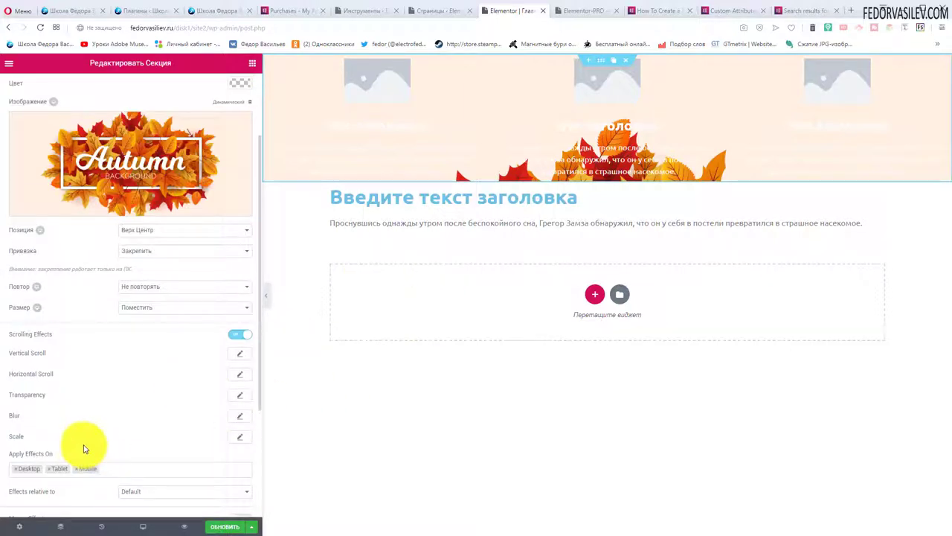
left_click(608, 435)
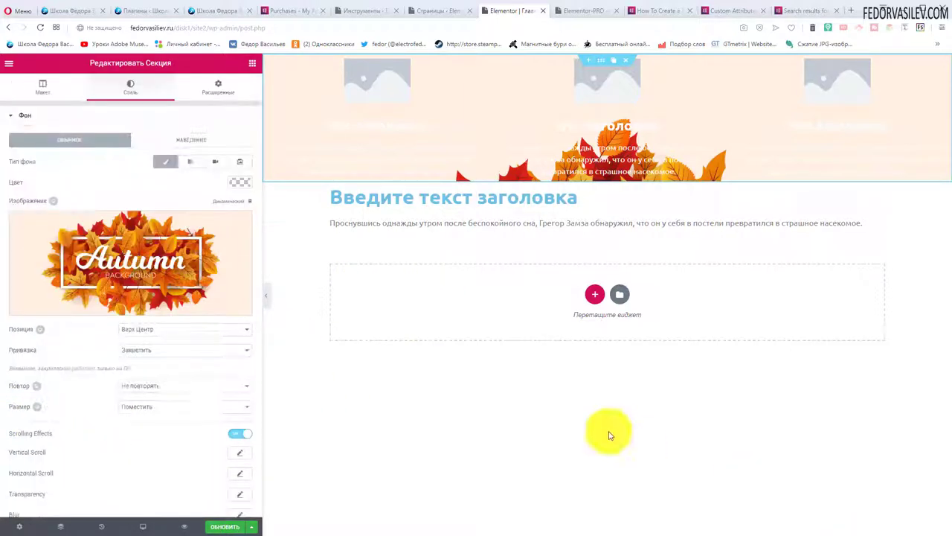
scroll(108, 417, "down", 2)
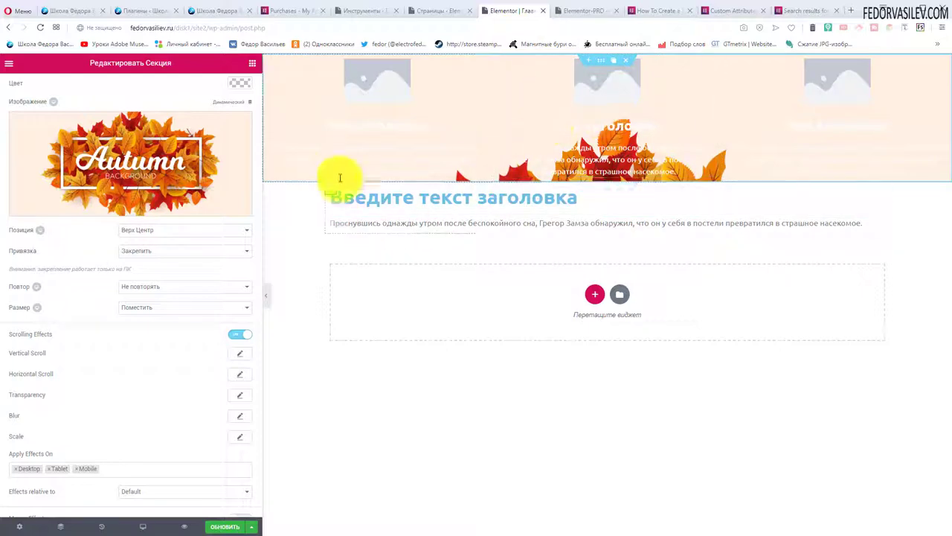
scroll(127, 130, "up", 5)
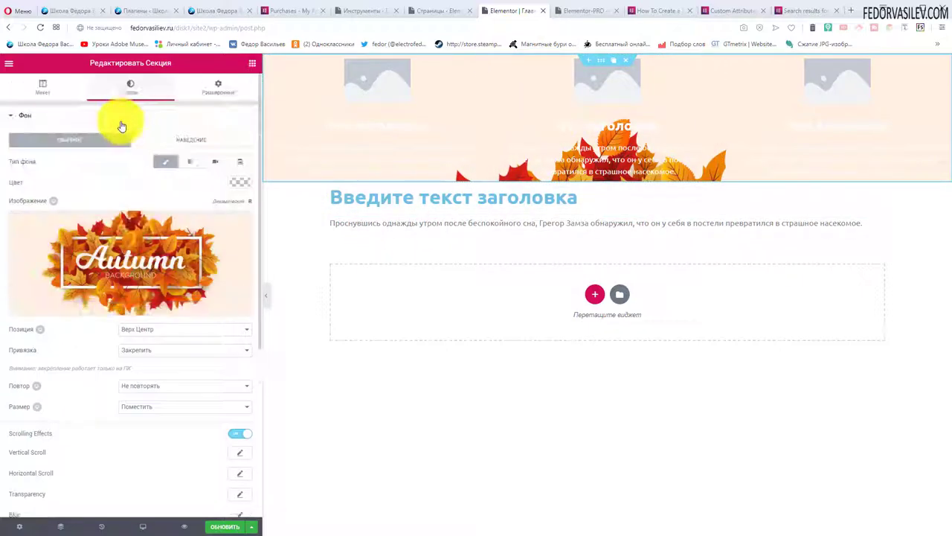
Try an Отступ внутри of 50 px on all sides of the section, and remove it.
left_click(208, 96)
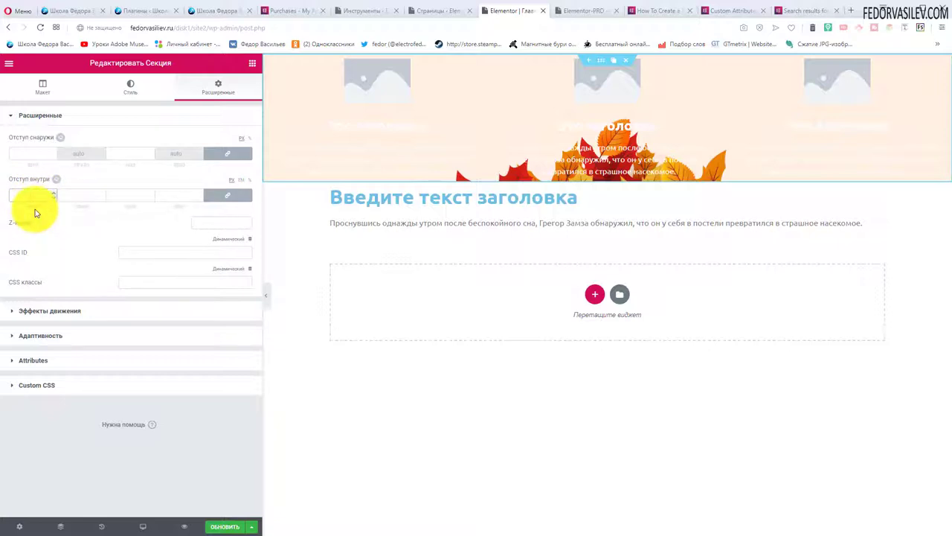
type("50")
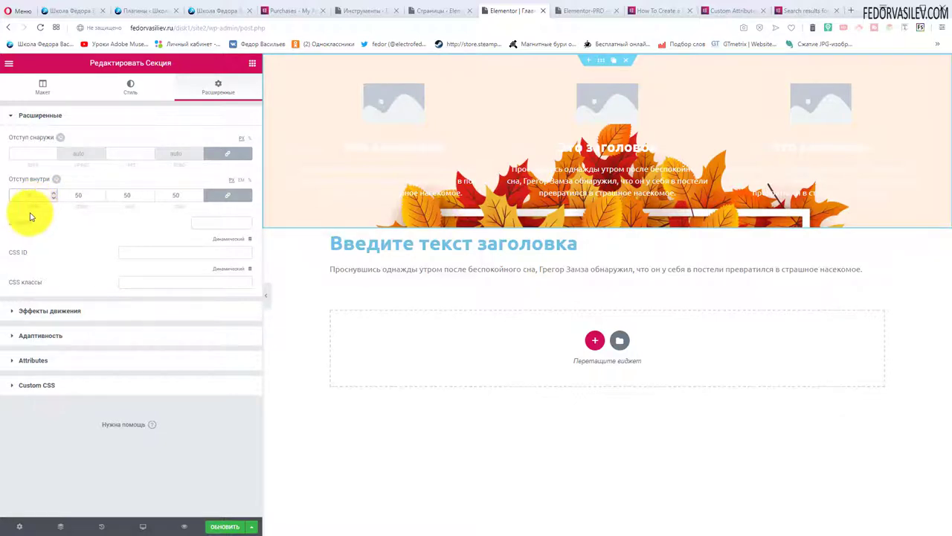
key("BackSpace")
key("BackSpace")
Unlink the section's Отступ внутри sides and set the верх and низ padding to 500 px each.
left_click(228, 196)
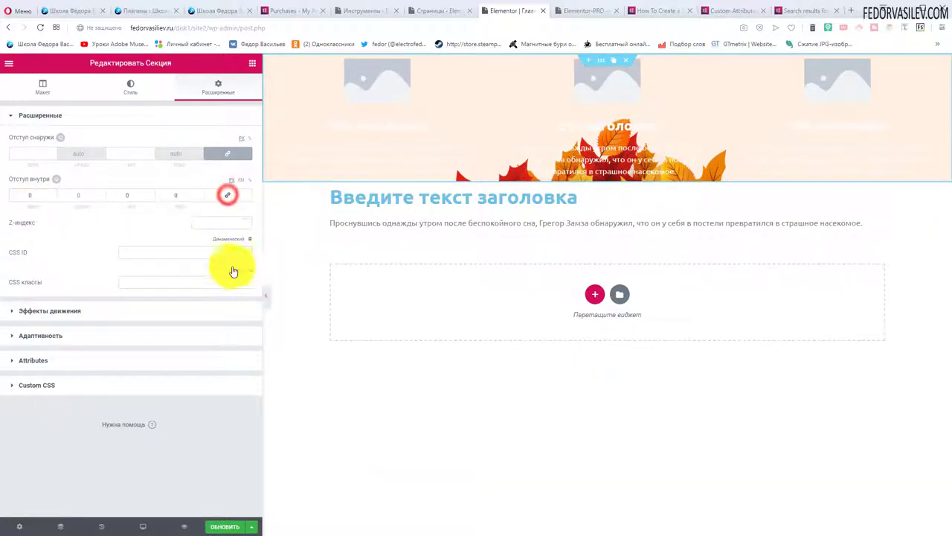
left_click(24, 197)
type("500")
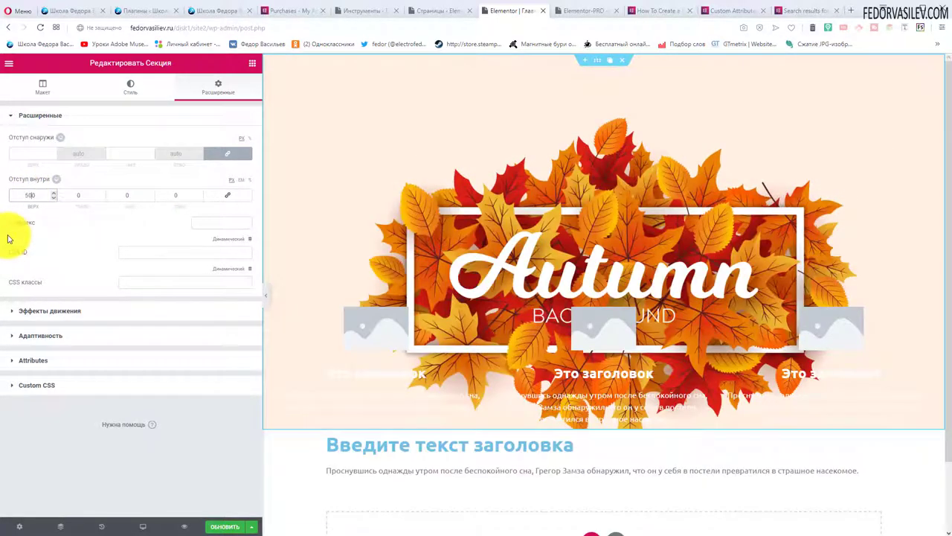
left_click(116, 195)
type("500")
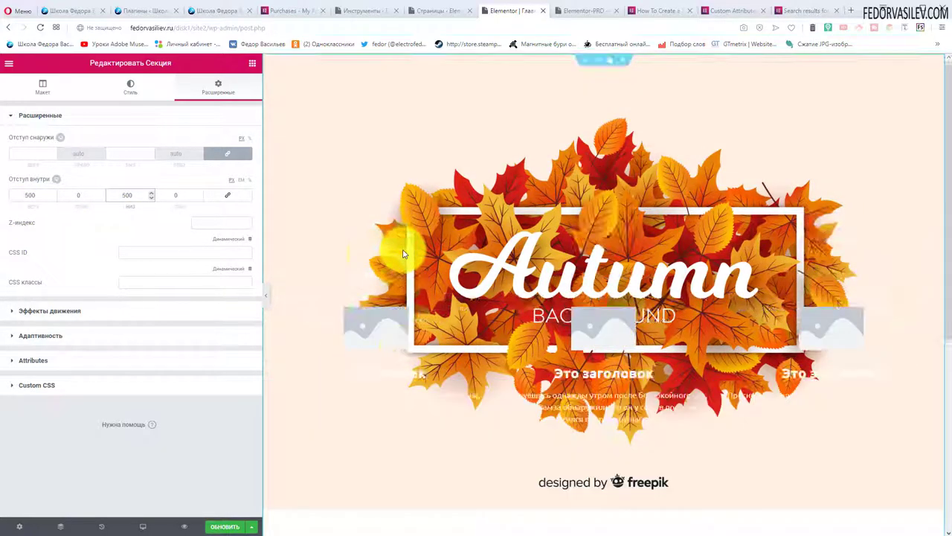
left_click(324, 307)
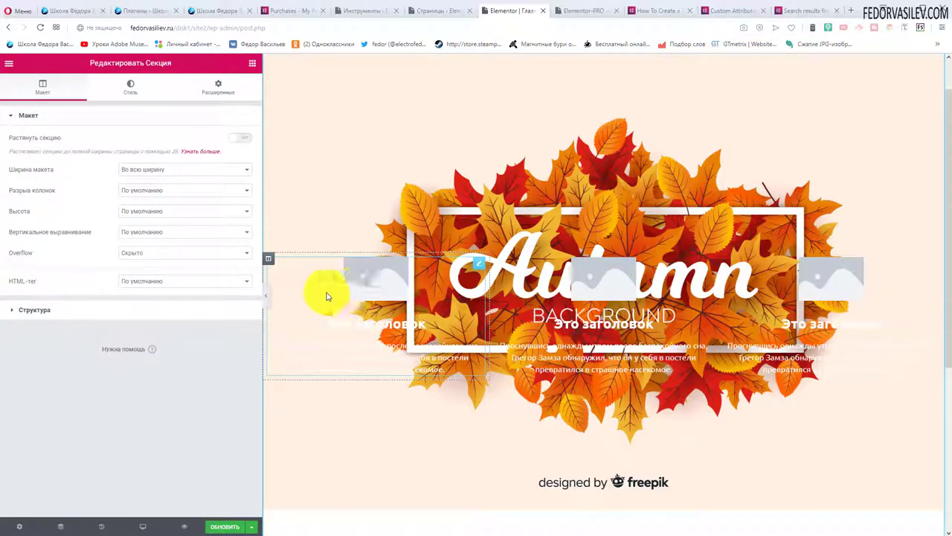
Check how the section's fixed background behaves while scrolling in the editor and on the published page.
left_click_drag(352, 277, 939, 269)
key("ctrl+Tab")
left_click(801, 432)
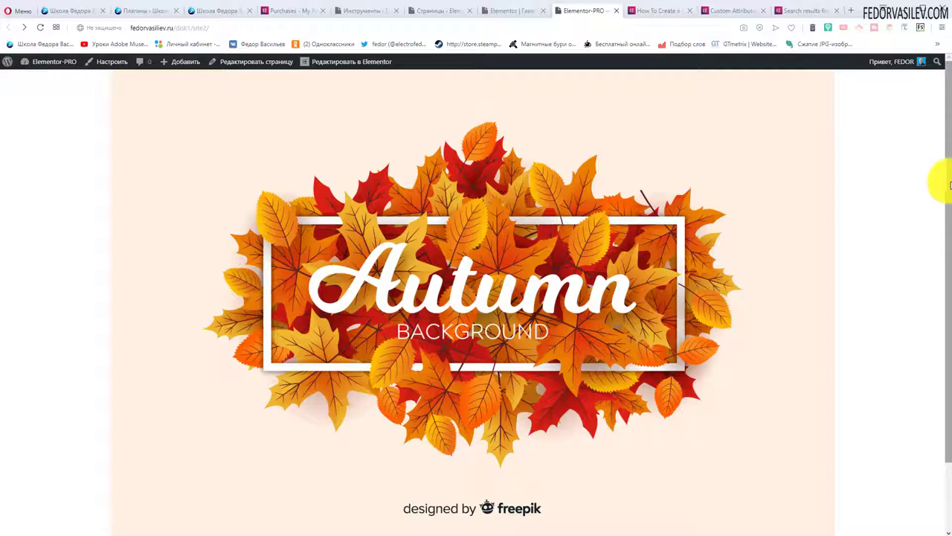
left_click_drag(950, 185, 451, 187)
key("ctrl+shift+Tab")
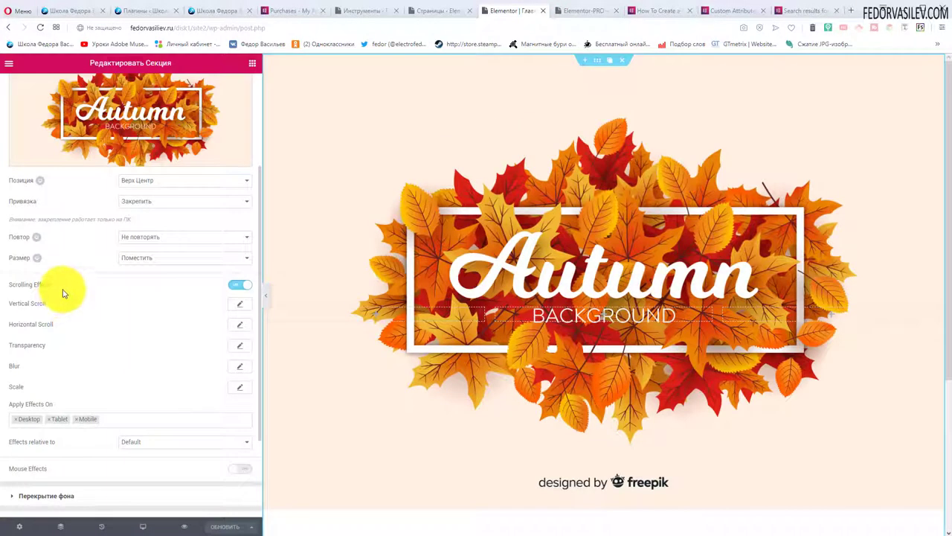
Set the background image's Привязка to Прокручивать and update the page.
left_click(145, 200)
left_click(145, 213)
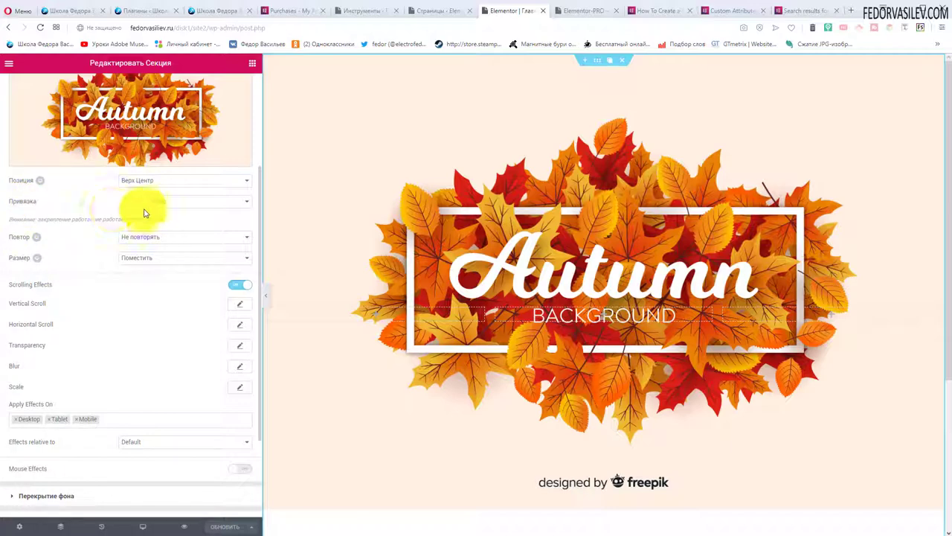
left_click(162, 221)
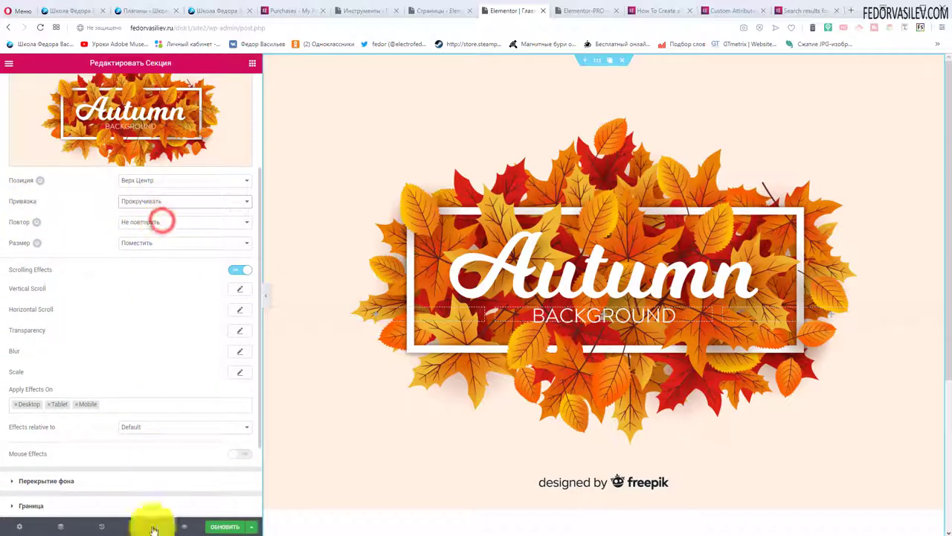
left_click(221, 526)
Reload the published page and examine how the section's background moves while scrolling.
left_click(564, 13)
left_click(41, 28)
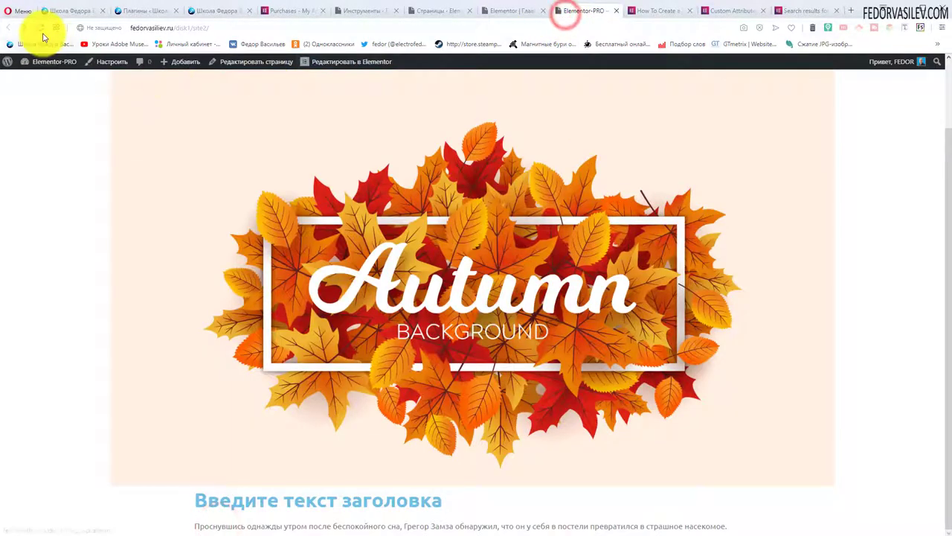
scroll(945, 172, "up", 1)
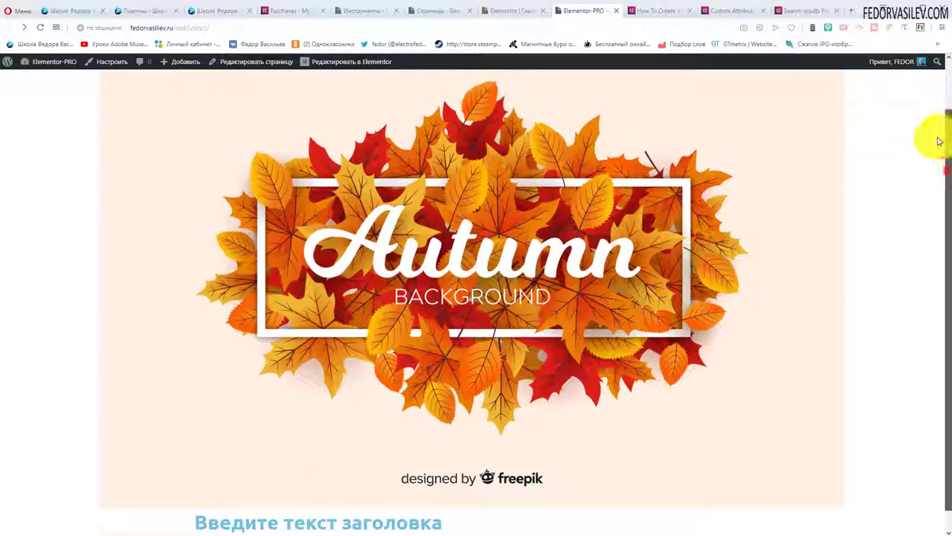
scroll(885, 211, "down", 1)
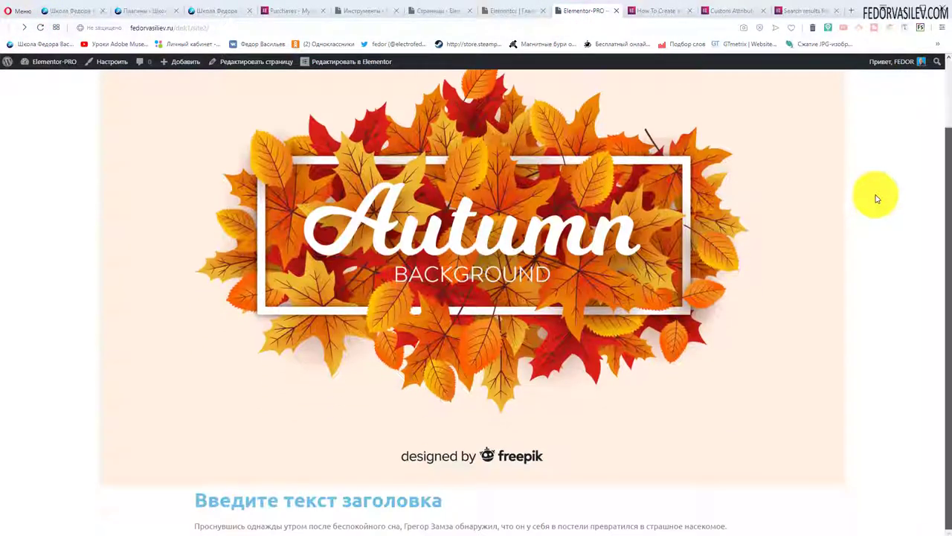
Back in the Elementor editor, enable the background's Vertical Scroll effect with Direction Up and Speed 7.5, and update the page.
left_click(511, 11)
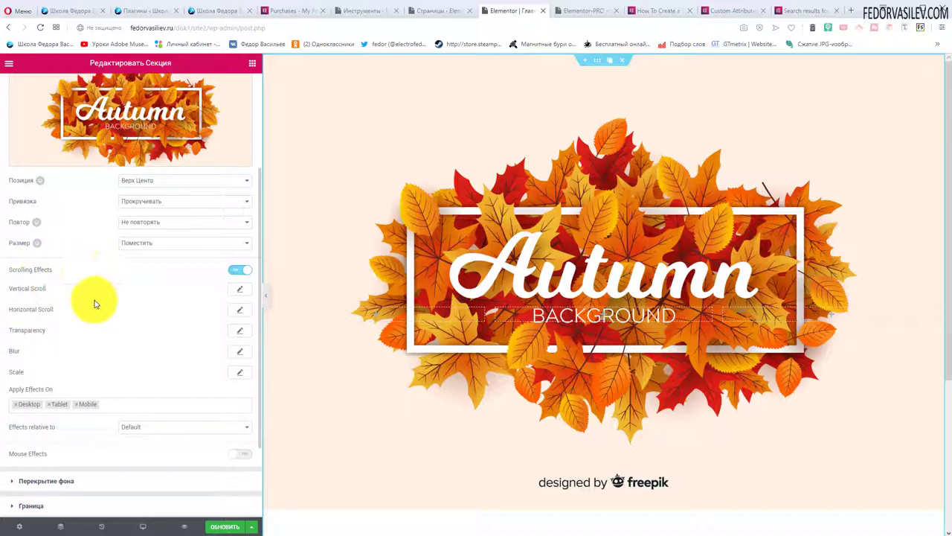
left_click(239, 288)
left_click(133, 316)
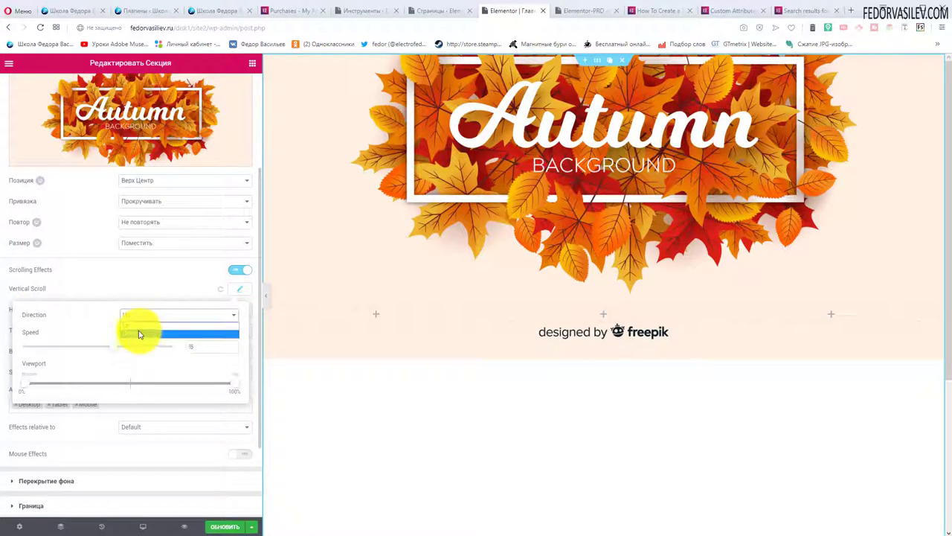
left_click(108, 316)
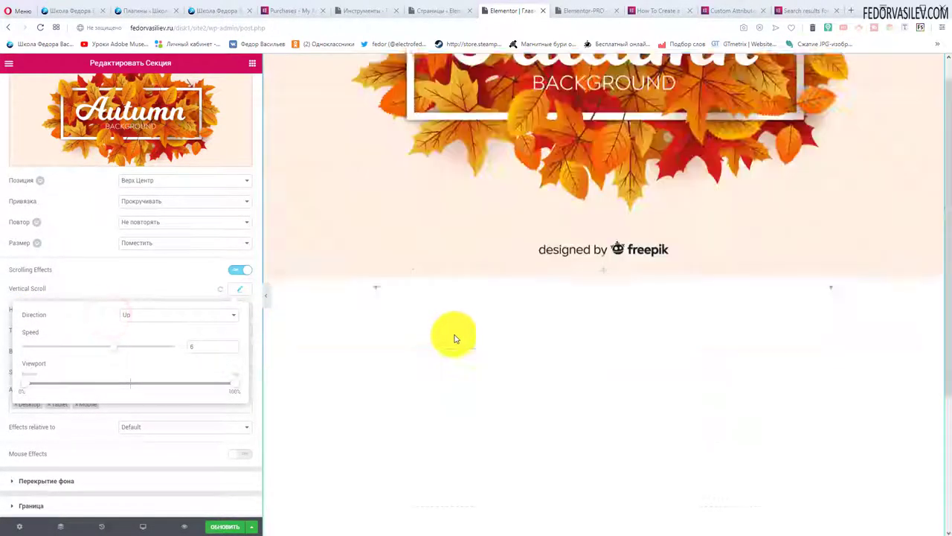
scroll(456, 338, "up", 1)
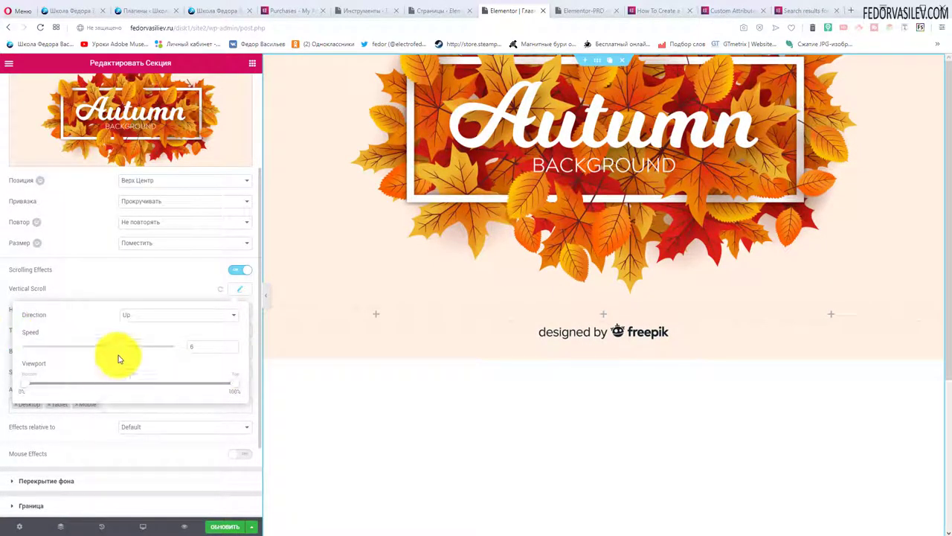
left_click_drag(113, 351, 134, 346)
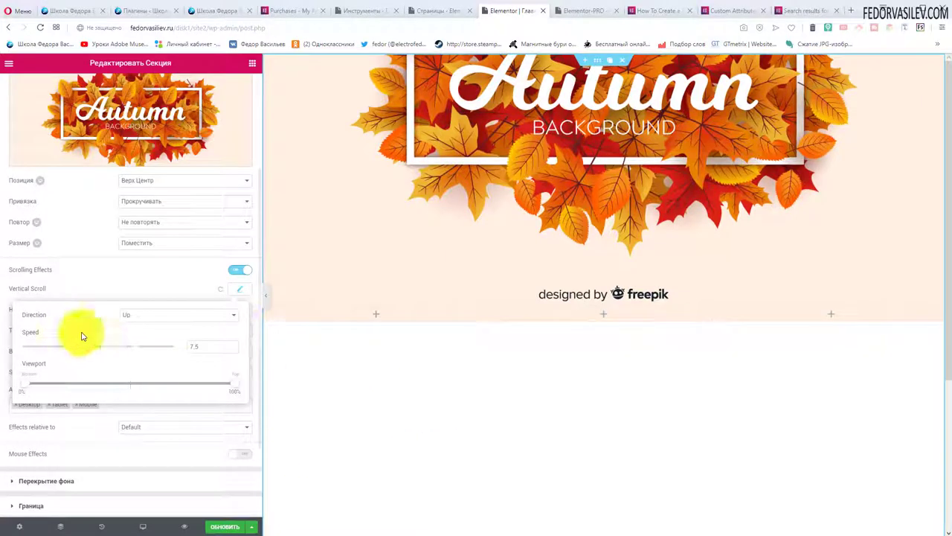
left_click(215, 528)
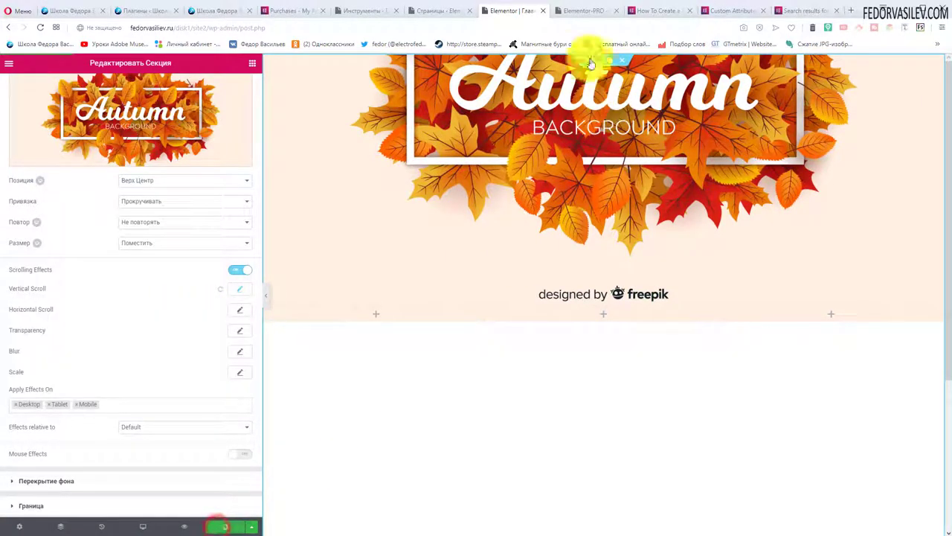
Examine the vertical scroll effect on the published page by scrolling repeatedly past the autumn background.
left_click(569, 12)
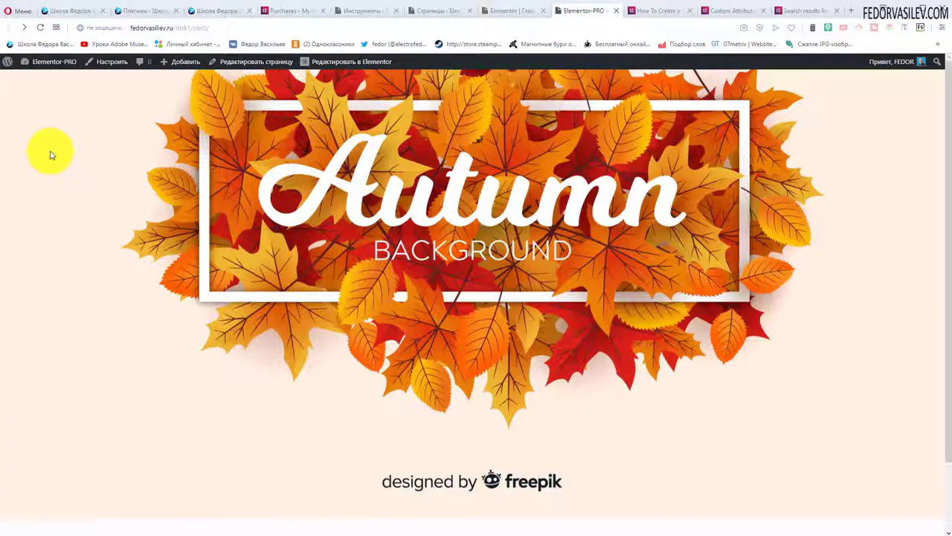
scroll(51, 155, "down", 2)
scroll(50, 154, "up", 2)
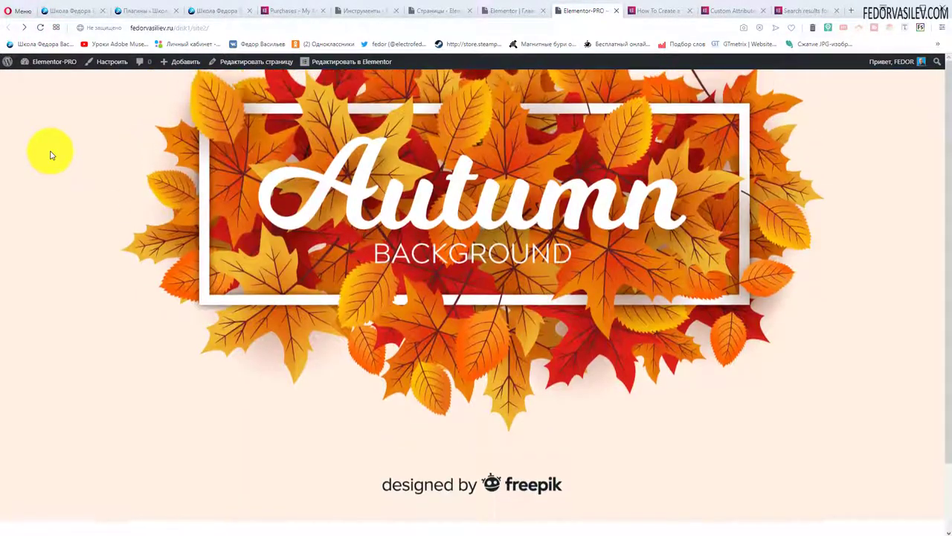
scroll(51, 155, "down", 2)
scroll(52, 154, "up", 2)
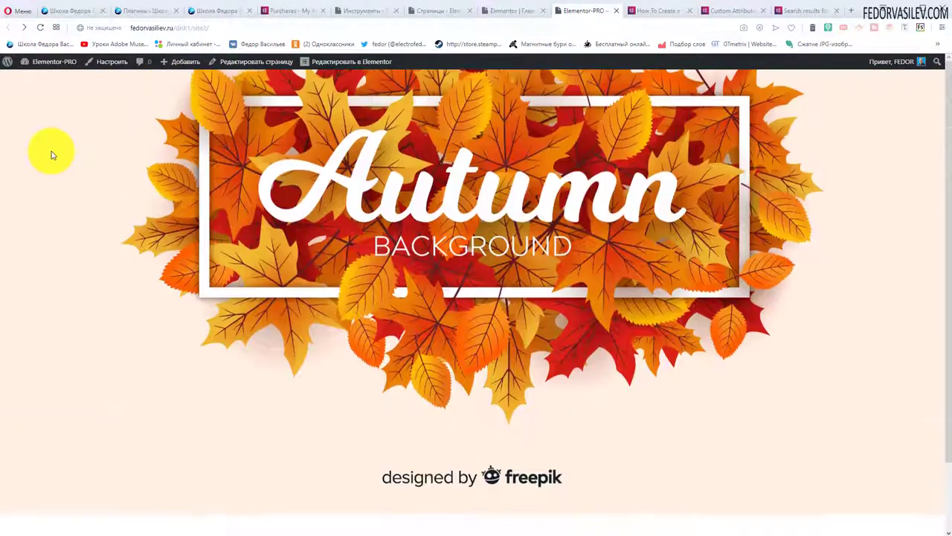
scroll(51, 154, "down", 2)
scroll(53, 167, "up", 2)
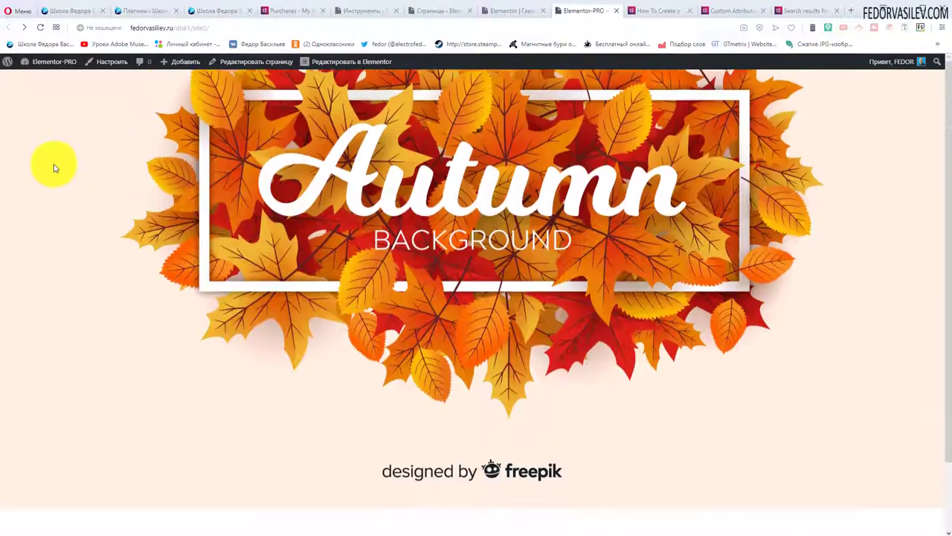
In the editor's Vertical Scroll effect, set Direction to Down and the lower Viewport limit to 57%.
key("ctrl+Tab")
left_click(241, 192)
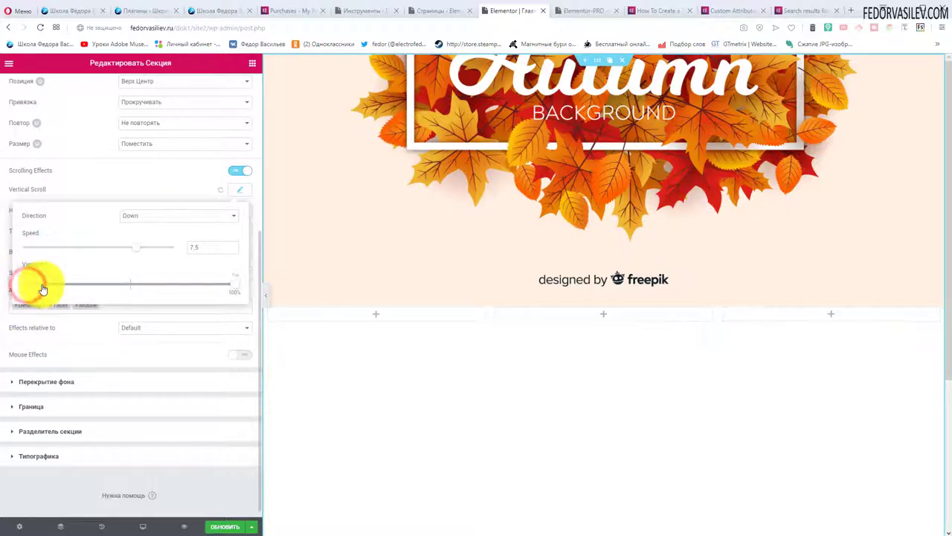
left_click_drag(61, 291, 143, 292)
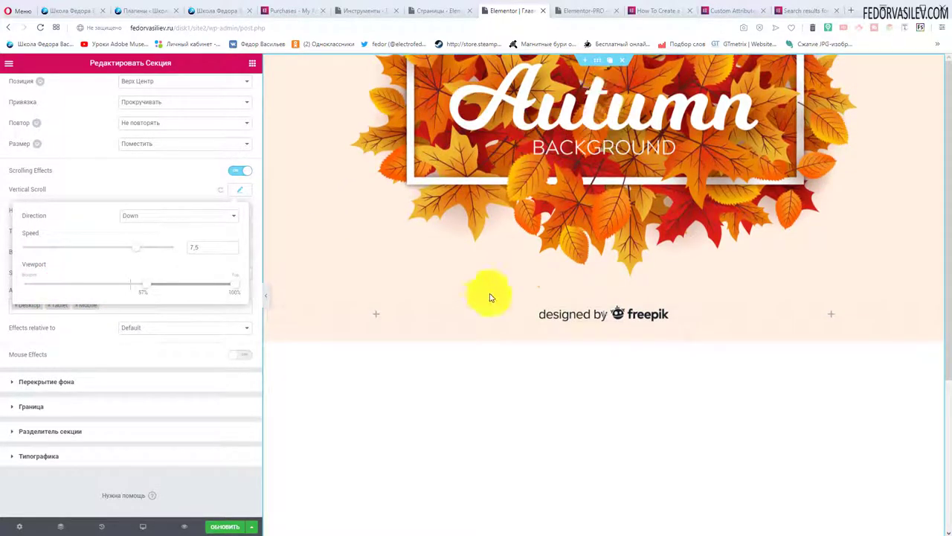